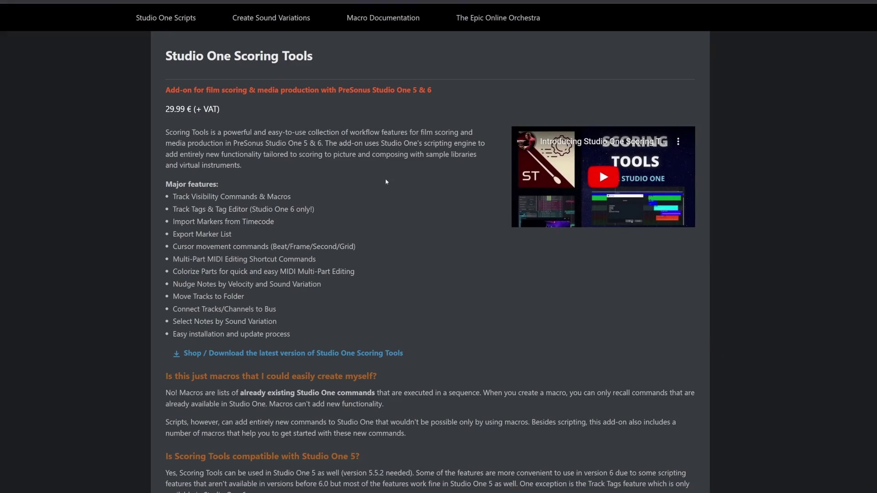
Step: Play the embedded YouTube introduction video on the Scoring Tools product page
{"action": "left_click", "coordinate": [599, 168]}
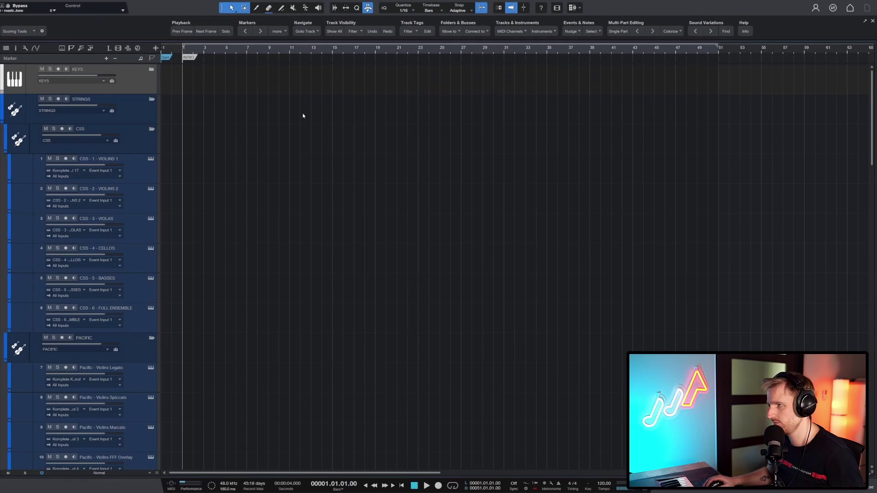
{"action": "left_click", "coordinate": [310, 32]}
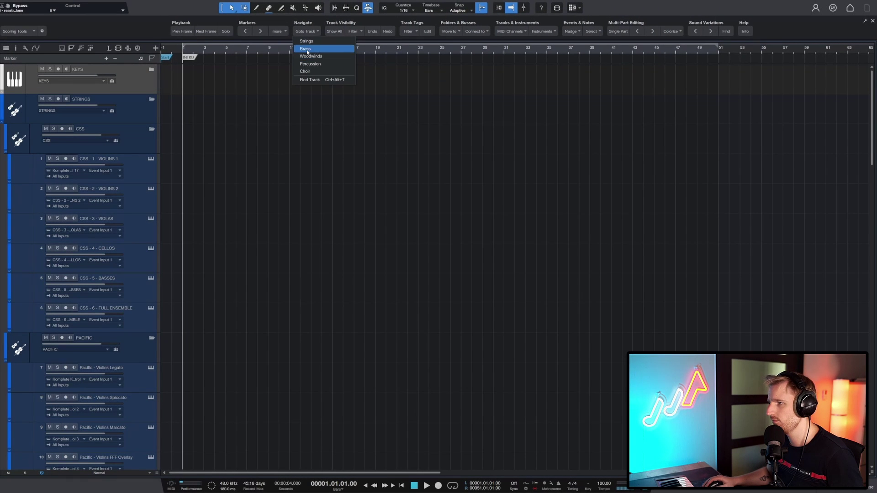
{"action": "left_click", "coordinate": [307, 49]}
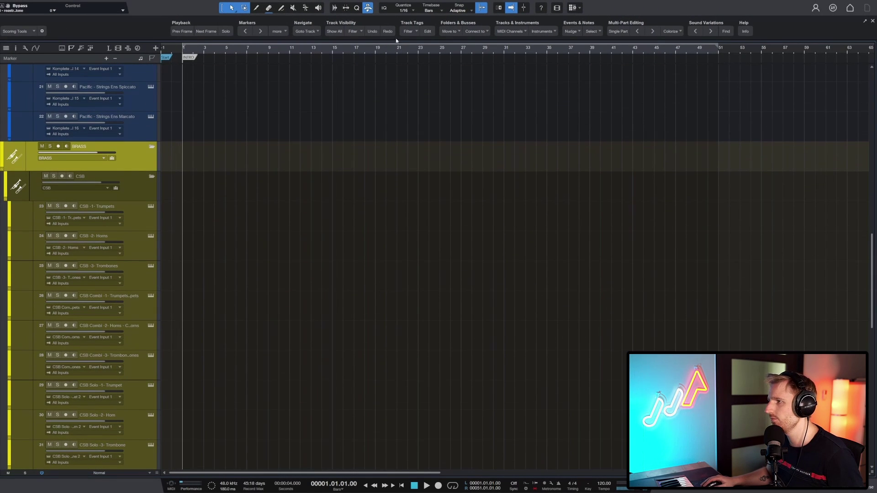
{"action": "left_click", "coordinate": [359, 32]}
{"action": "left_click", "coordinate": [483, 90]}
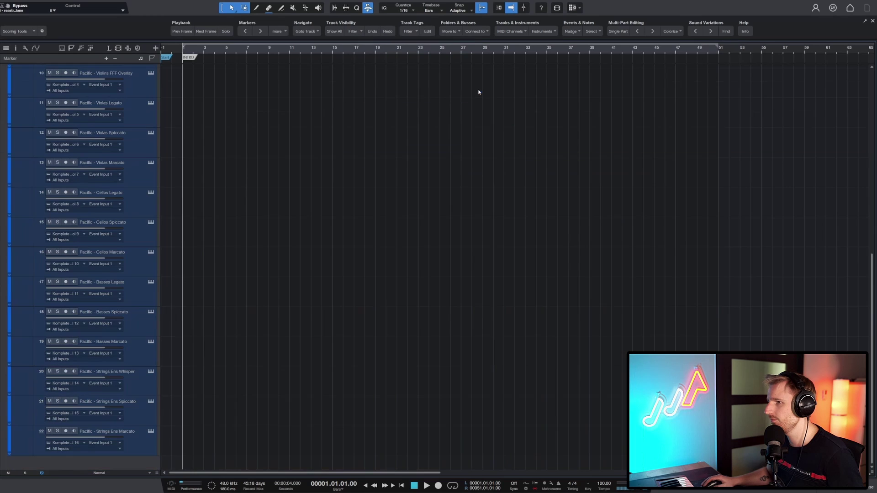
{"action": "left_click", "coordinate": [354, 31]}
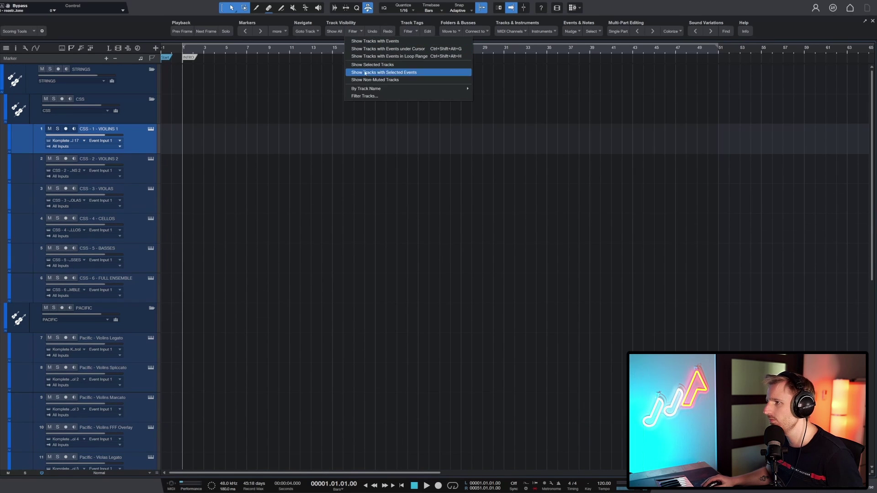
{"action": "left_click", "coordinate": [483, 105]}
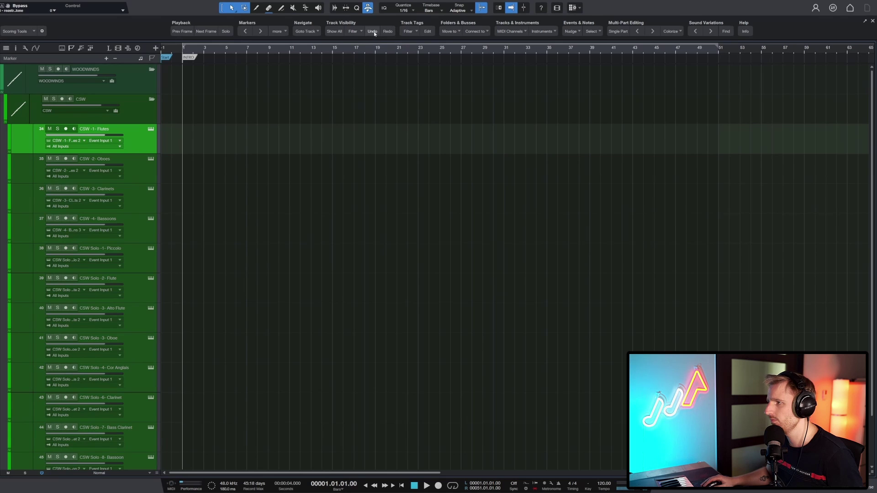
{"action": "left_click", "coordinate": [354, 31]}
{"action": "left_click", "coordinate": [372, 94]}
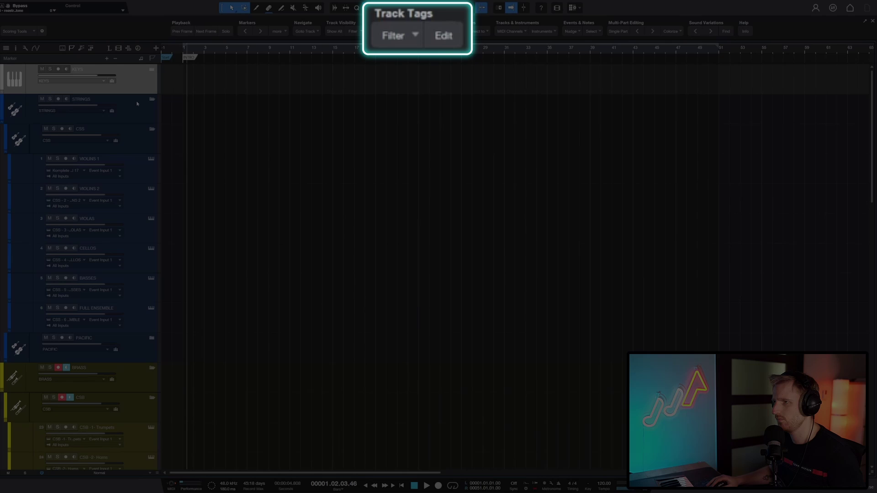
Step: Tag all the CSB brass tracks with the Cinematic Studio Series tag
{"action": "scroll", "coordinate": [125, 402], "scroll_direction": "down", "scroll_amount": 10}
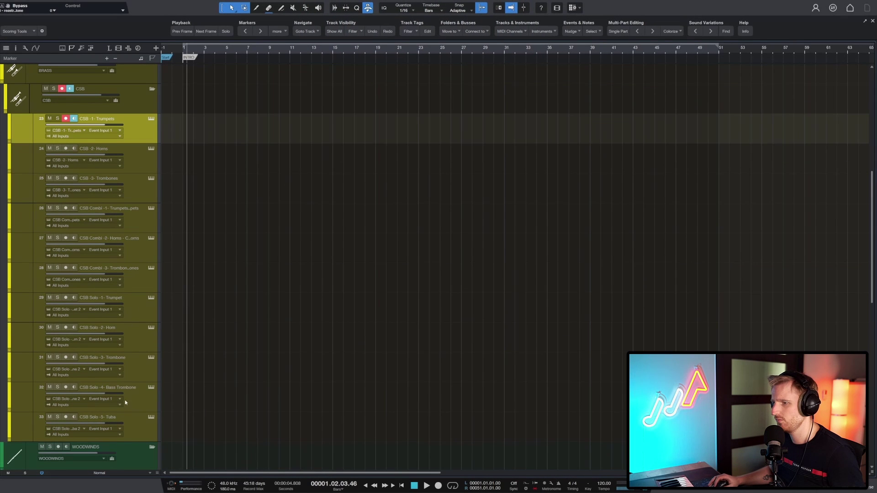
{"action": "left_click", "coordinate": [125, 422], "text": "shift"}
{"action": "left_click", "coordinate": [427, 31]}
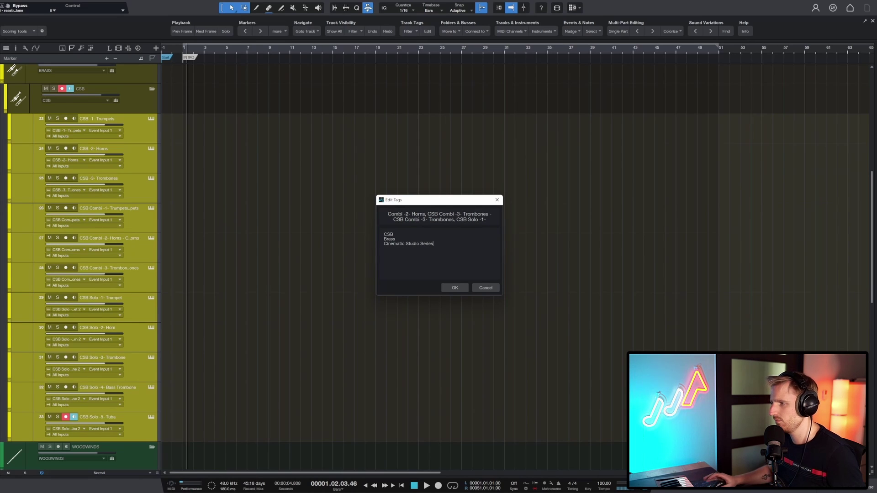
{"action": "left_click", "coordinate": [454, 287]}
Step: Tag the CSS string tracks, VIOLINS 1 through FULL ENSEMBLE, with Cinematic Studio Series
{"action": "scroll", "coordinate": [319, 241], "scroll_direction": "up", "scroll_amount": 15}
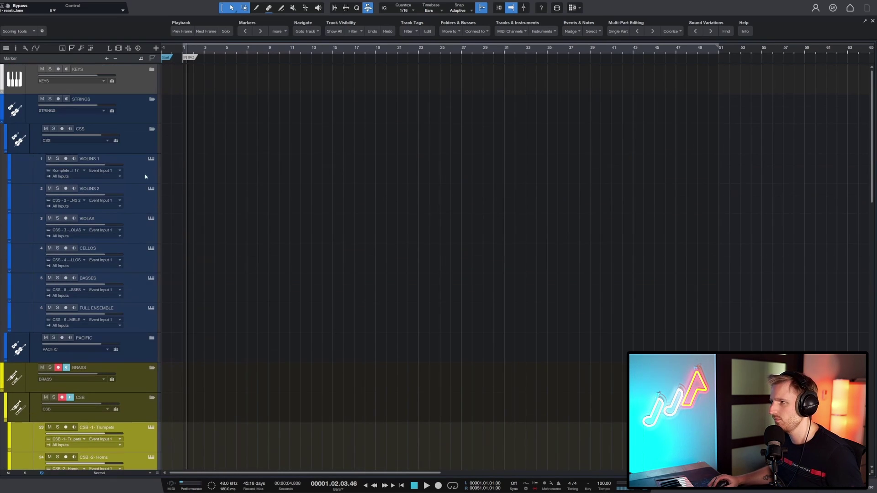
{"action": "left_click", "coordinate": [142, 323], "text": "shift"}
{"action": "left_click", "coordinate": [428, 32]}
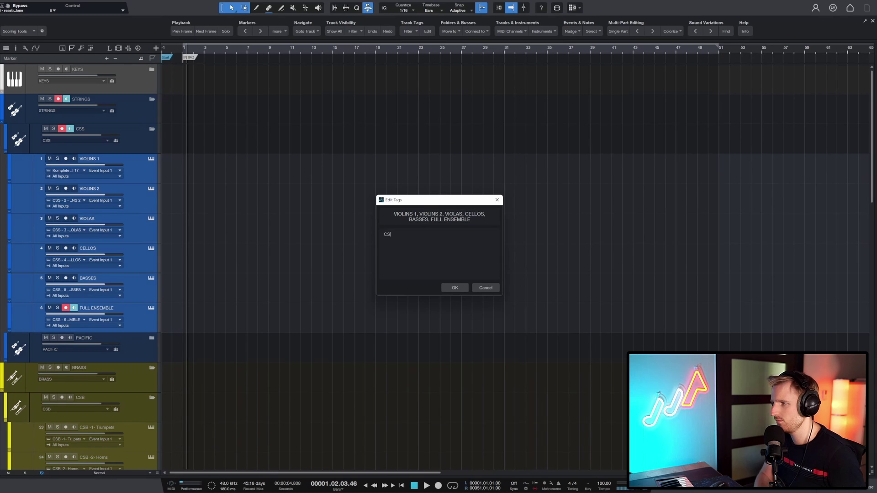
{"action": "left_click", "coordinate": [455, 287]}
Step: Tag the CSW woodwind tracks with Cinematic Studio Series
{"action": "scroll", "coordinate": [293, 251], "scroll_direction": "down", "scroll_amount": 20}
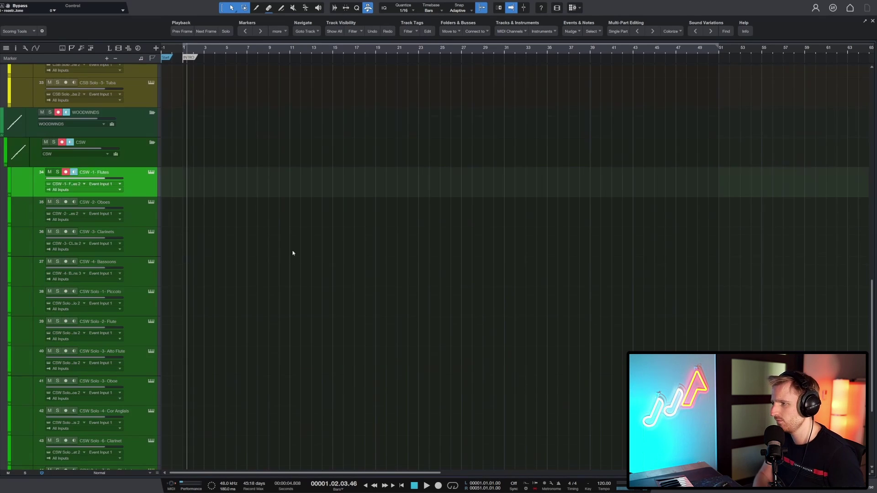
{"action": "left_click", "coordinate": [428, 32]}
{"action": "type", "text": "Cinematic Studio Series"}
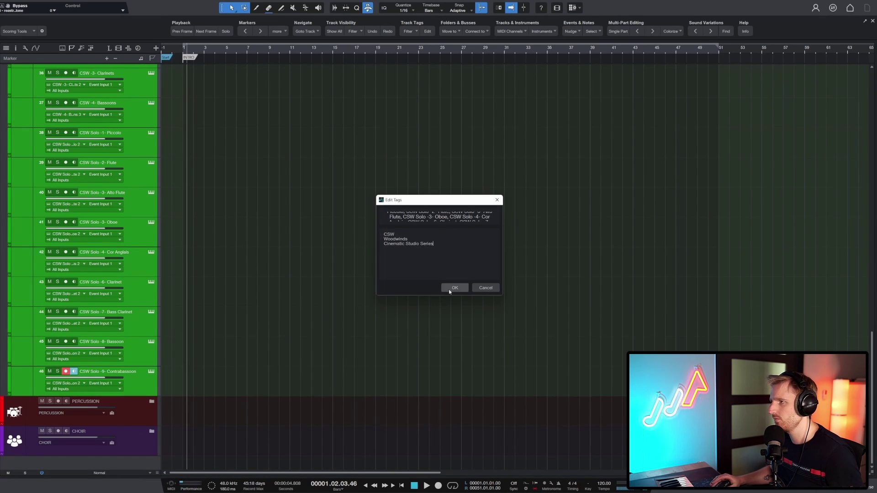
{"action": "left_click", "coordinate": [454, 287]}
Step: Filter the track list to the Cinematic Studio Series tag, then show all tracks again
{"action": "left_click", "coordinate": [416, 31]}
{"action": "left_click", "coordinate": [415, 41]}
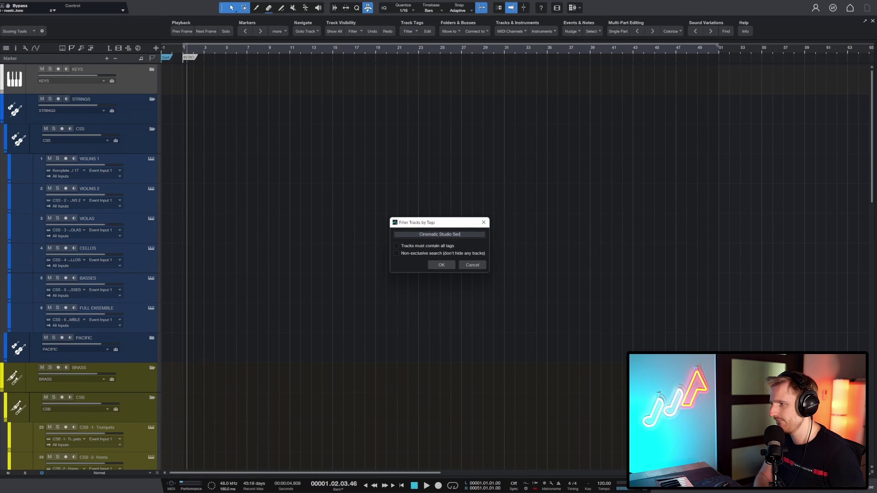
{"action": "left_click", "coordinate": [434, 265]}
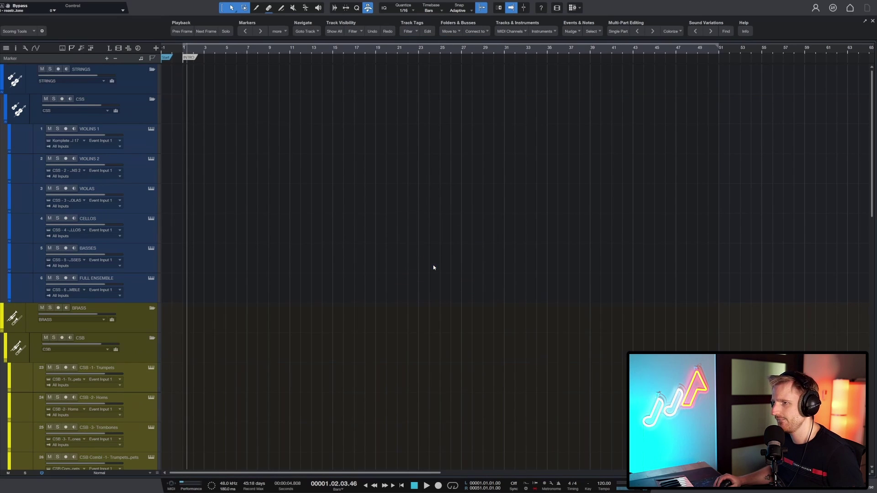
{"action": "scroll", "coordinate": [401, 259], "scroll_direction": "down", "scroll_amount": 10}
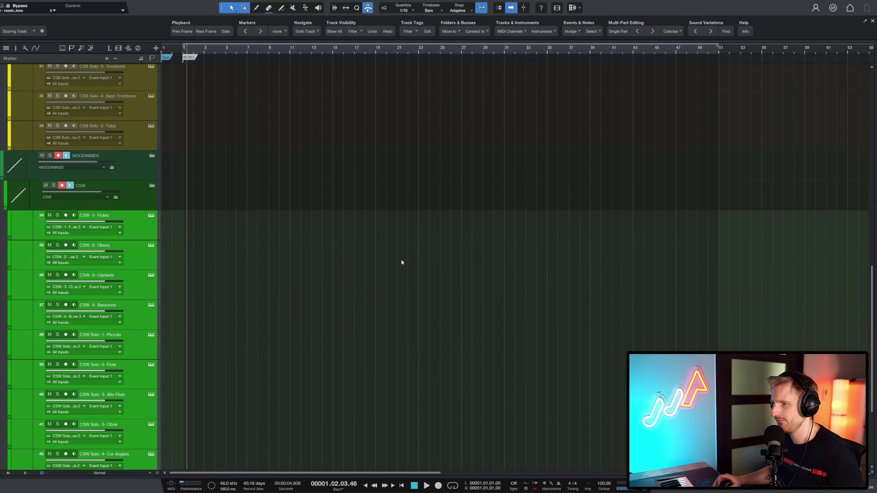
{"action": "scroll", "coordinate": [319, 209], "scroll_direction": "up", "scroll_amount": 10}
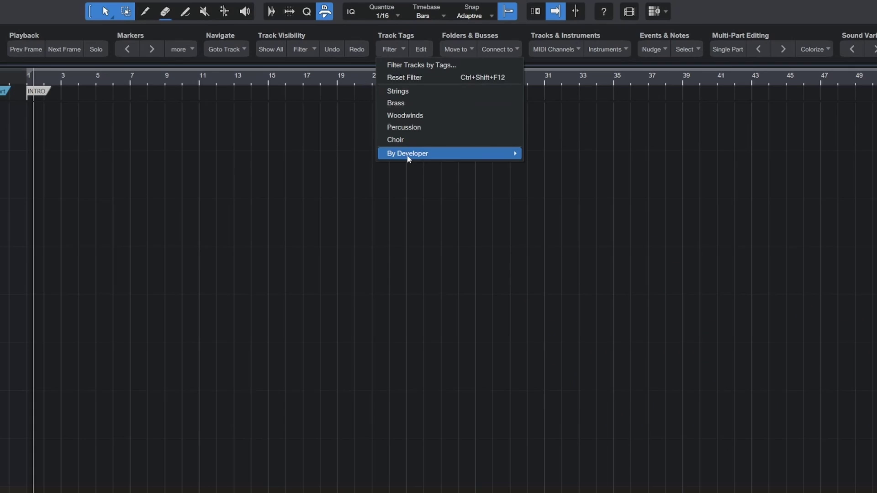
{"action": "mouse_move", "coordinate": [511, 153]}
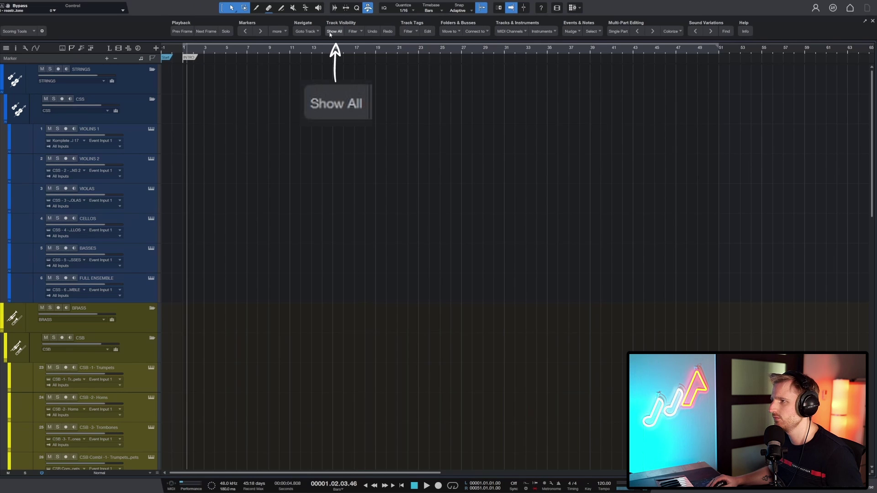
{"action": "left_click", "coordinate": [330, 34]}
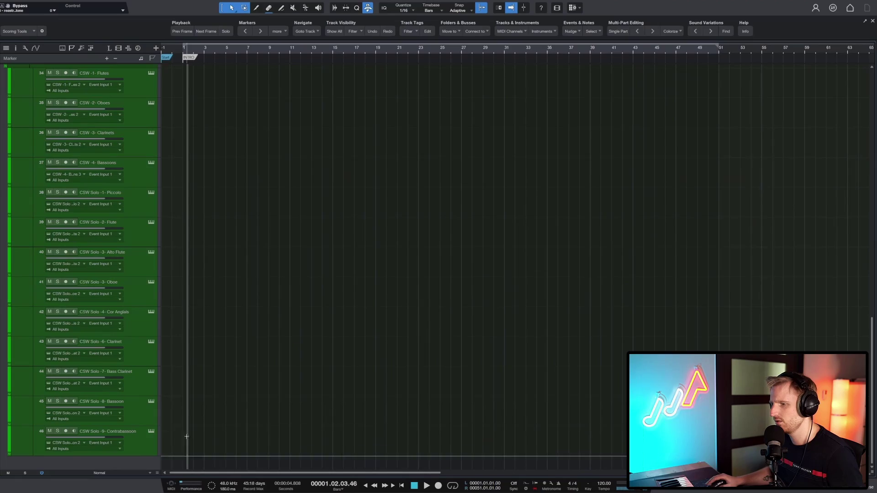
Step: Load the PACIFIC track preset into the session and select the CSS VIOLINS 1 track
{"action": "right_click", "coordinate": [126, 458]}
{"action": "left_click", "coordinate": [139, 452]}
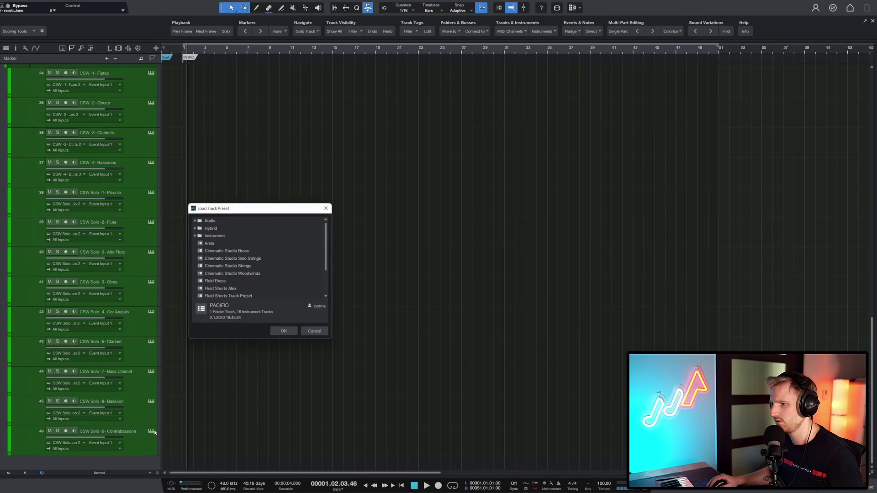
{"action": "left_click", "coordinate": [284, 331]}
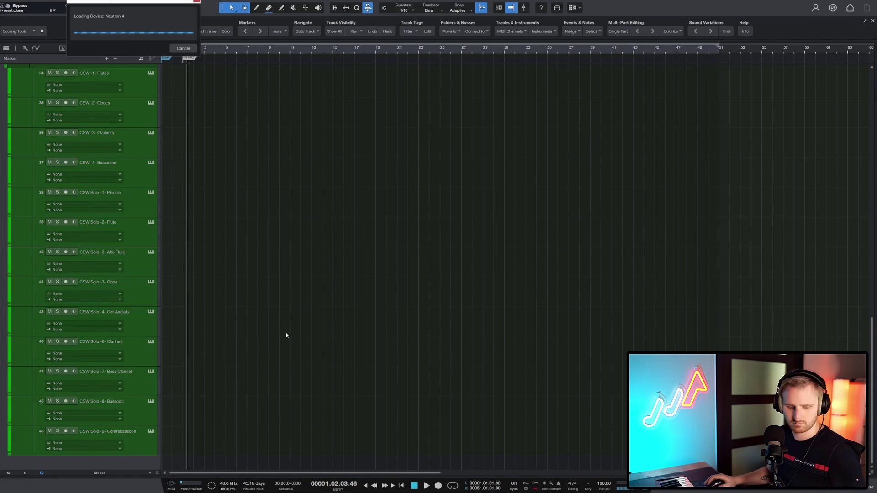
{"action": "left_click", "coordinate": [133, 122]}
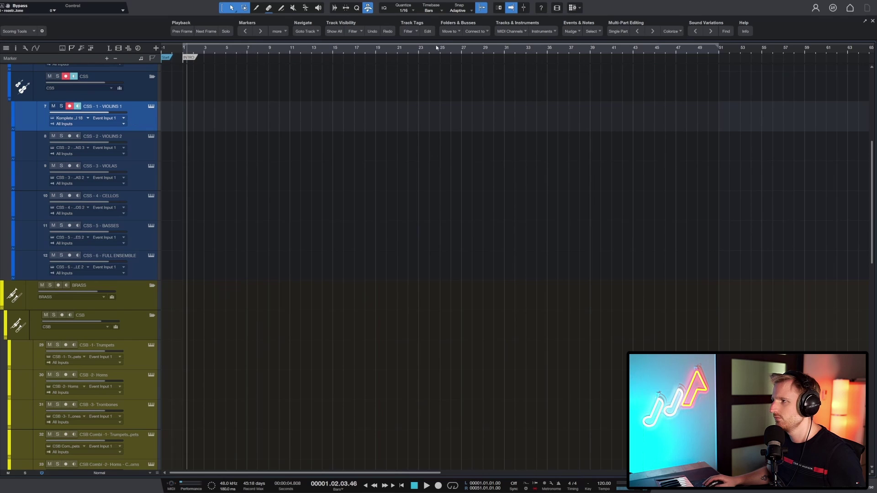
{"action": "left_click", "coordinate": [427, 31]}
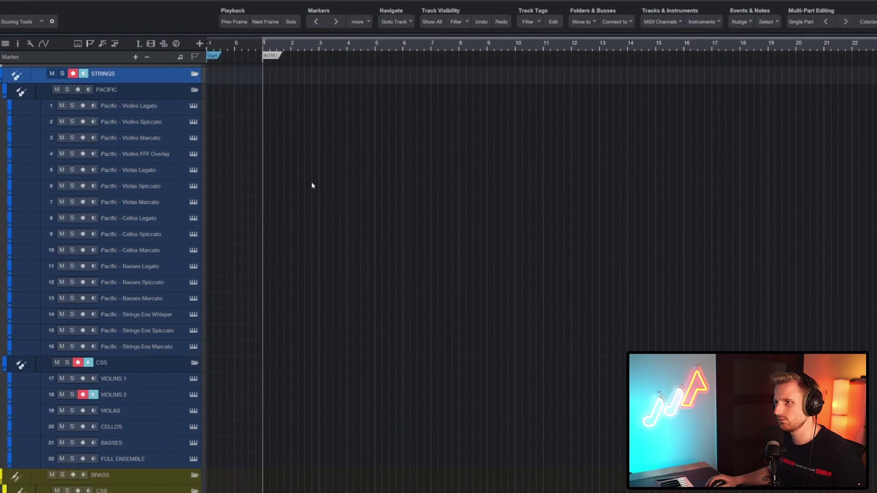
Step: Tag the four Pacific violin tracks plus VIOLINS 1 and VIOLINS 2 with 'violins'
{"action": "left_click", "coordinate": [137, 106]}
{"action": "left_click", "coordinate": [137, 153], "text": "shift"}
{"action": "left_click", "coordinate": [131, 380], "text": "ctrl"}
{"action": "left_click", "coordinate": [131, 396], "text": "ctrl+shift"}
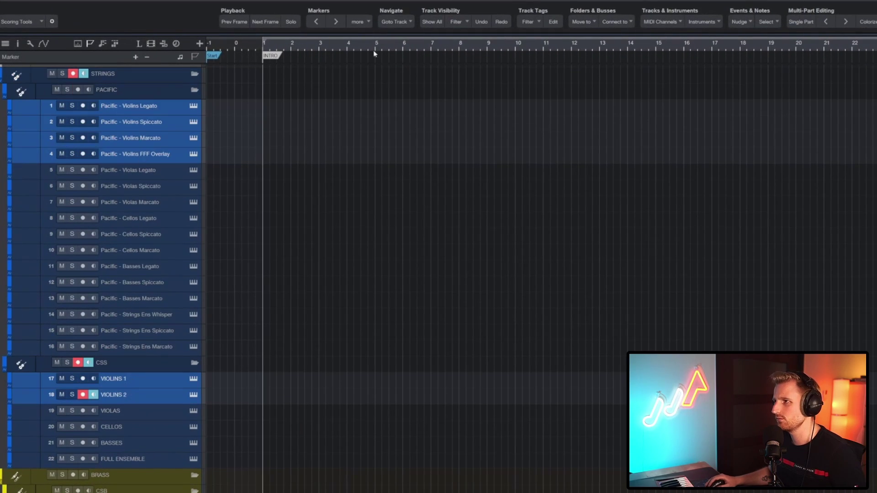
{"action": "left_click", "coordinate": [552, 21]}
{"action": "type", "text": "vi"}
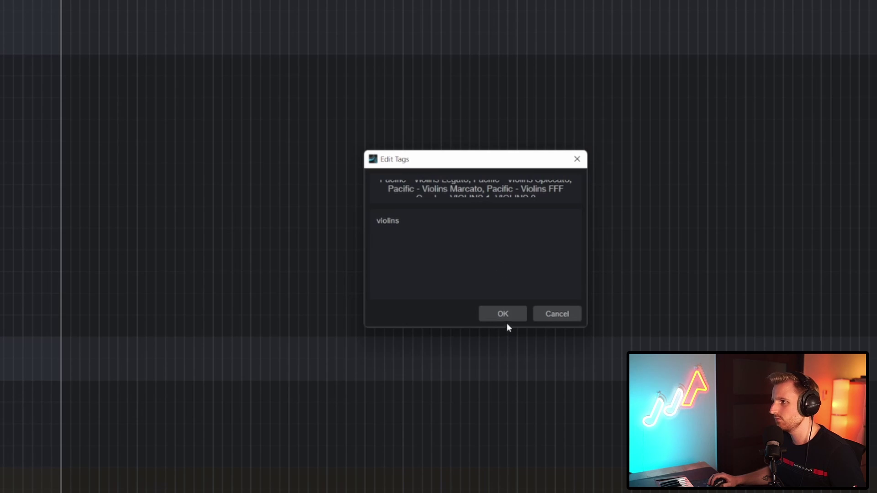
{"action": "type", "text": "olins"}
{"action": "left_click", "coordinate": [505, 319]}
Step: Filter the track list to show only tracks tagged 'violins'
{"action": "left_click", "coordinate": [407, 31]}
{"action": "left_click", "coordinate": [422, 44]}
{"action": "type", "text": "violins"}
{"action": "key", "text": "Return"}
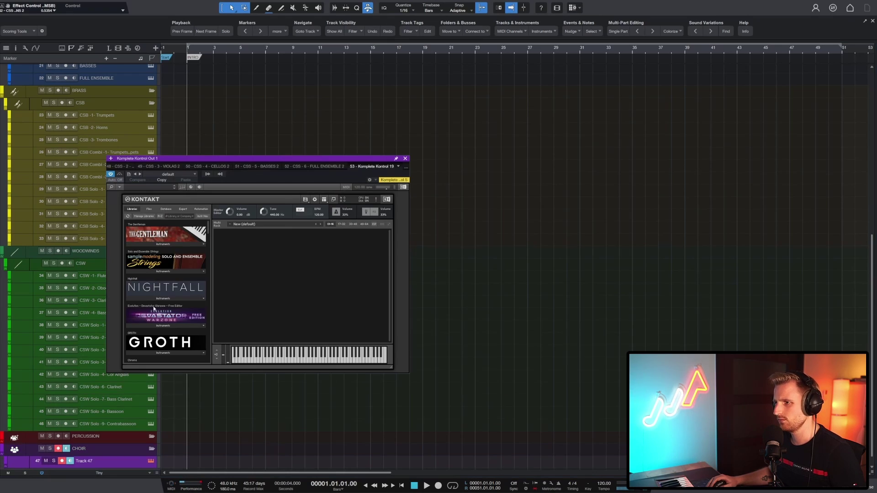
Step: Close the Kontakt window and drag the PIANO track up into the KEYS folder
{"action": "left_click", "coordinate": [405, 159]}
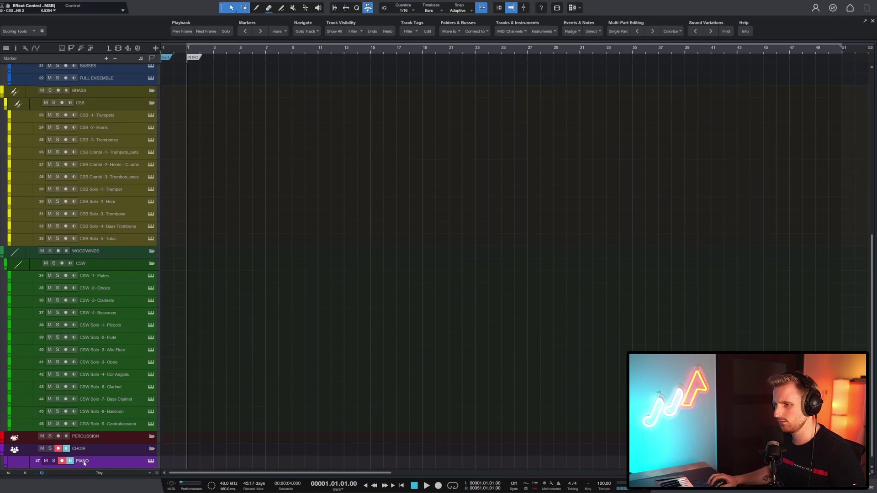
{"action": "left_click_drag", "start_coordinate": [96, 315], "coordinate": [90, 85]}
Step: Undo the drag and move PIANO into a new folder named KEYS
{"action": "key", "text": "ctrl+z"}
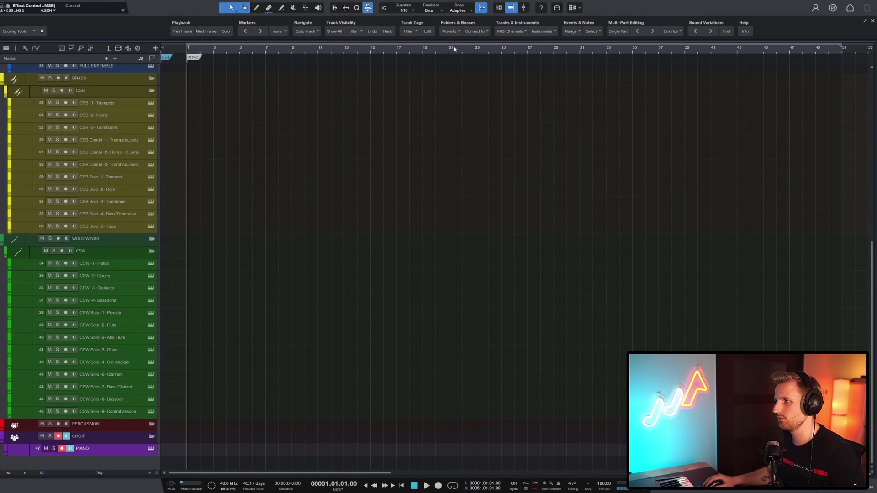
{"action": "left_click", "coordinate": [449, 31]}
{"action": "left_click", "coordinate": [452, 39]}
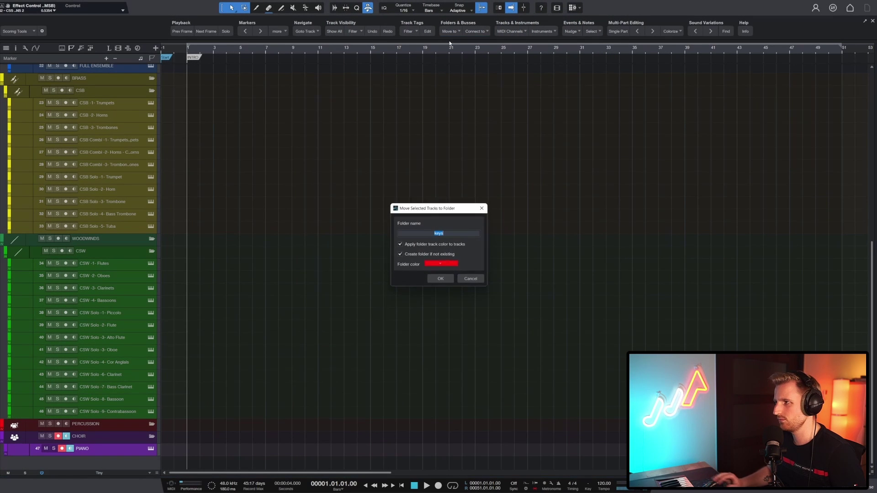
{"action": "type", "text": "keys"}
{"action": "key", "text": "Return"}
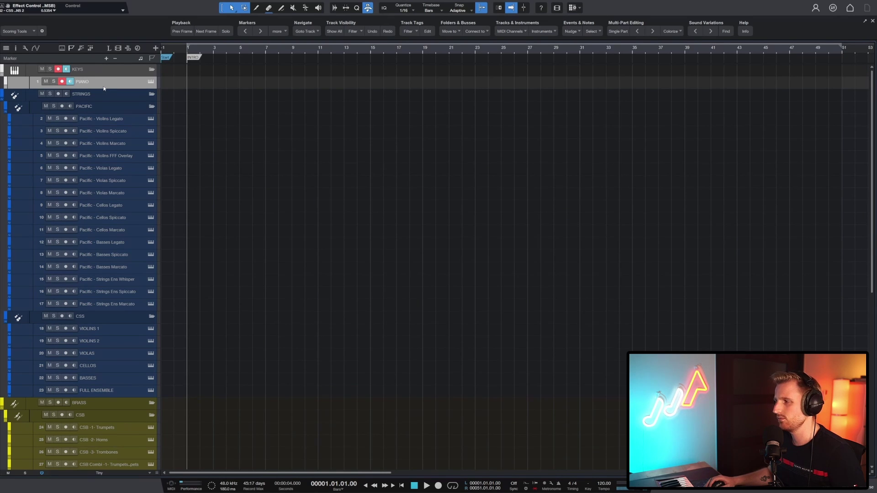
Step: Move PIANO into a new red folder named SUBSCRIBE!
{"action": "left_click", "coordinate": [450, 31]}
{"action": "left_click", "coordinate": [452, 40]}
{"action": "type", "text": "SUBSCRIBE"}
{"action": "left_click", "coordinate": [441, 264]}
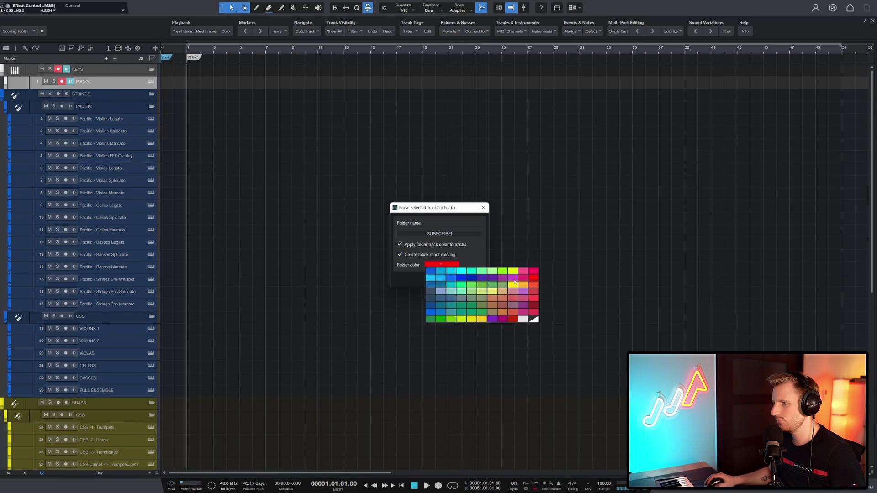
{"action": "left_click", "coordinate": [512, 277]}
{"action": "left_click", "coordinate": [441, 279]}
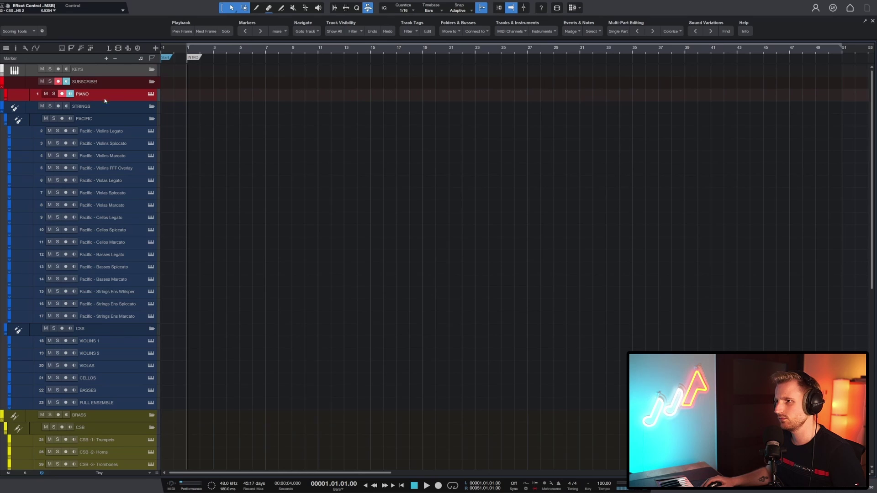
Step: Route the STRINGS folder to the Strings Bus
{"action": "left_click", "coordinate": [110, 110]}
{"action": "left_click", "coordinate": [474, 31]}
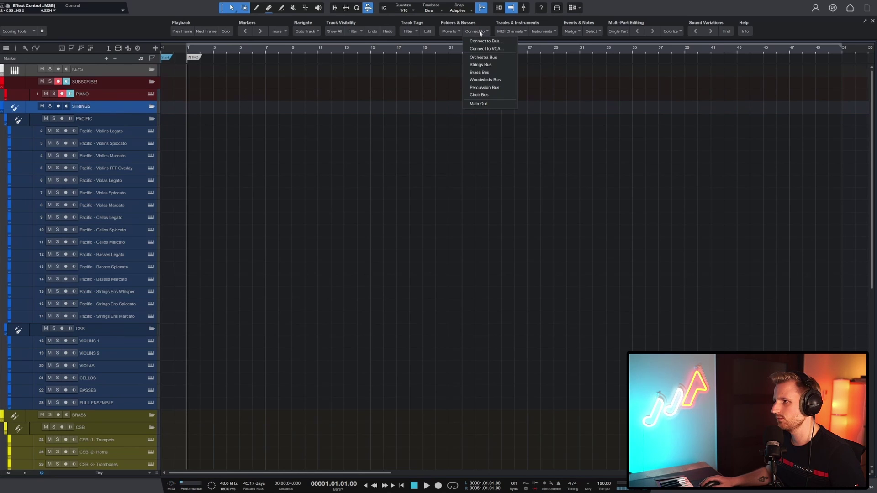
{"action": "left_click", "coordinate": [484, 65]}
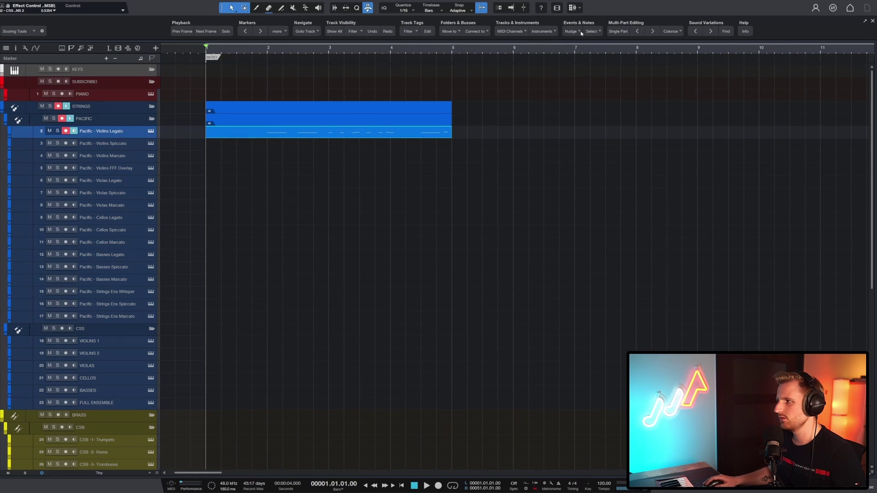
Step: Nudge the violin parts one beat later and start Create Markers from Timecode
{"action": "left_click", "coordinate": [579, 31]}
{"action": "left_click", "coordinate": [573, 53]}
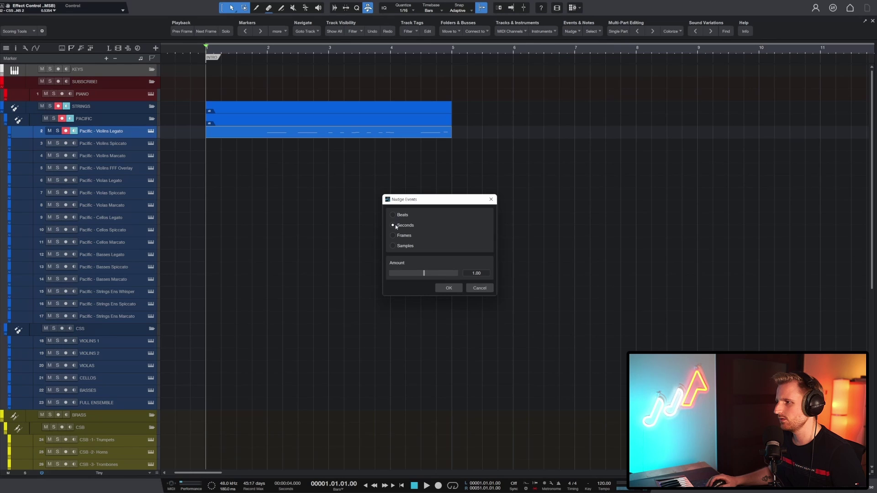
{"action": "left_click", "coordinate": [478, 289]}
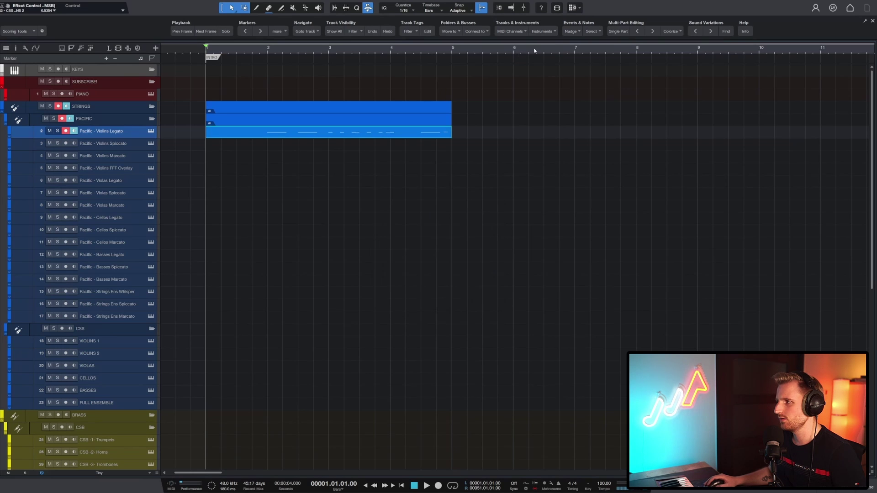
{"action": "left_click", "coordinate": [571, 31]}
{"action": "left_click", "coordinate": [577, 57]}
{"action": "left_click", "coordinate": [571, 32]}
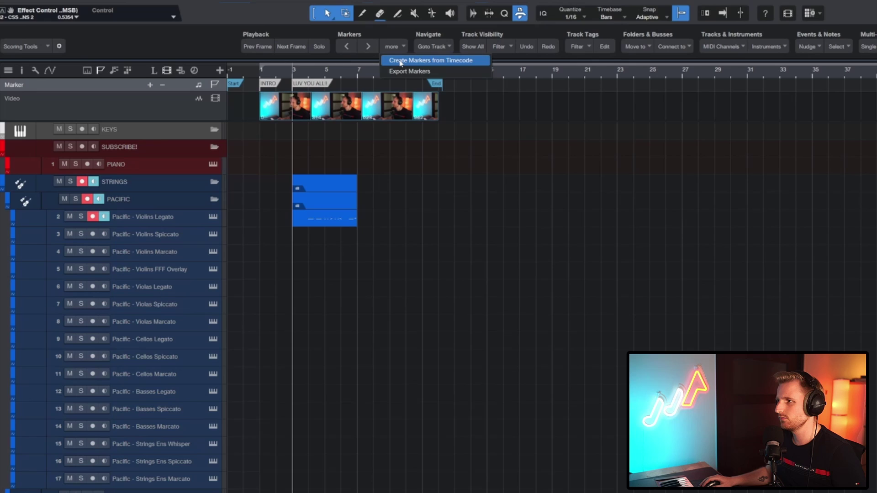
{"action": "left_click", "coordinate": [401, 61]}
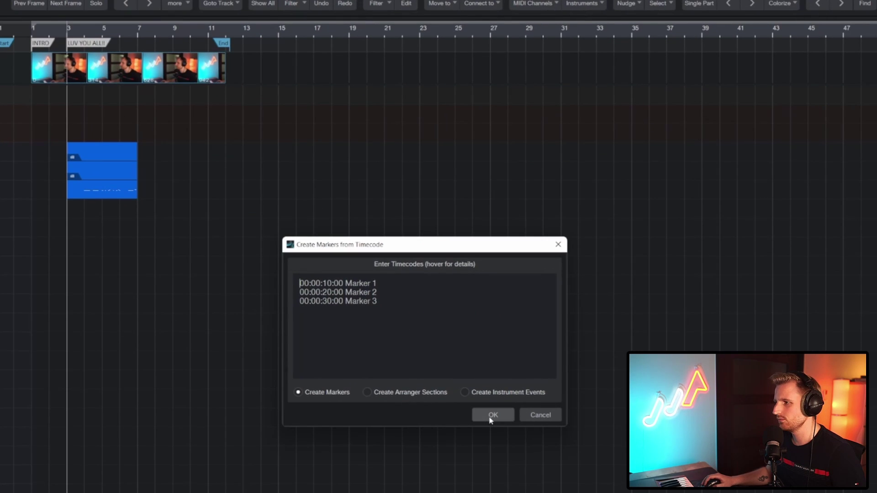
Step: Create markers at 00:00:10:00, 00:00:20:00 and 00:00:30:00, then select and copy the timecode lines
{"action": "left_click", "coordinate": [490, 416]}
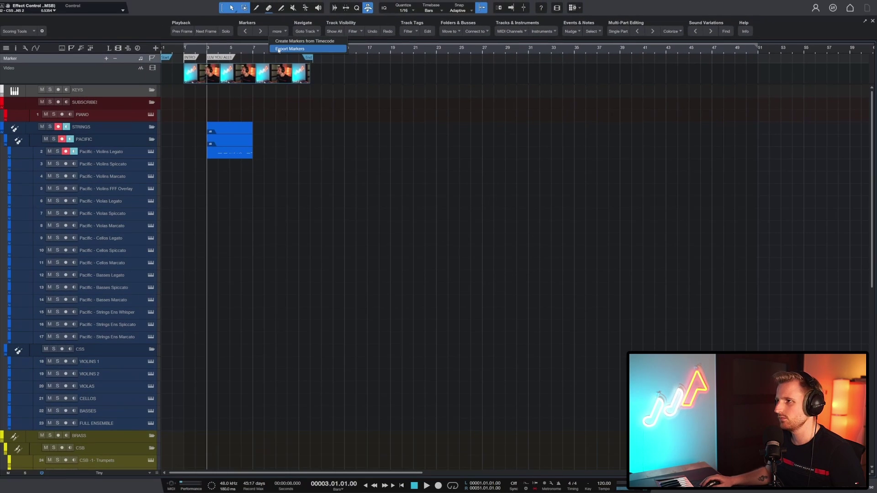
{"action": "key", "text": "ctrl+a"}
{"action": "right_click", "coordinate": [385, 223]}
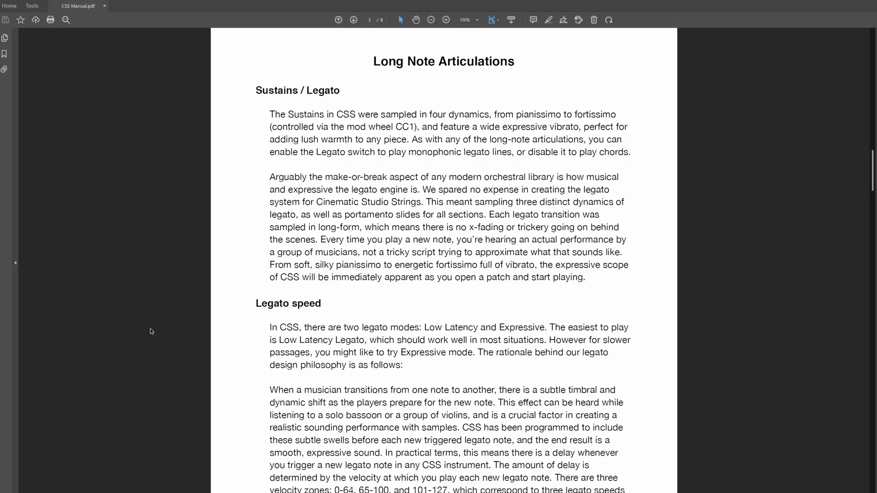
Step: Play the rising VIOLINS 1 line in the note editor, stopping playback with Space
{"action": "scroll", "coordinate": [150, 329], "scroll_direction": "down", "scroll_amount": 8}
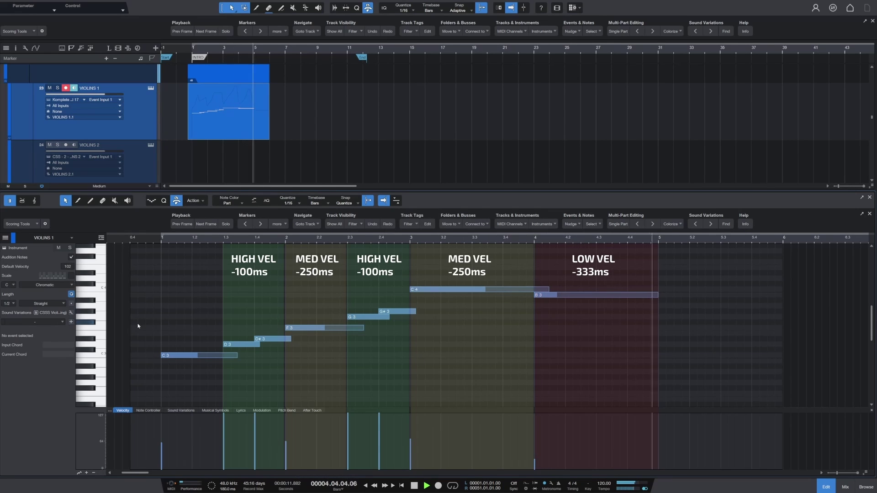
{"action": "key", "text": "space"}
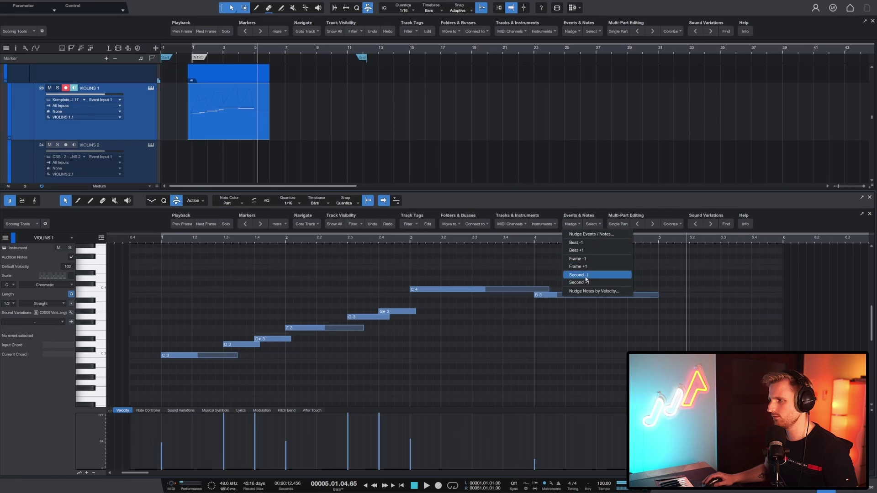
Step: Nudge VIOLINS 1 notes earlier by velocity: low -333 ms, medium -250 ms, high -100 ms
{"action": "left_click", "coordinate": [593, 290]}
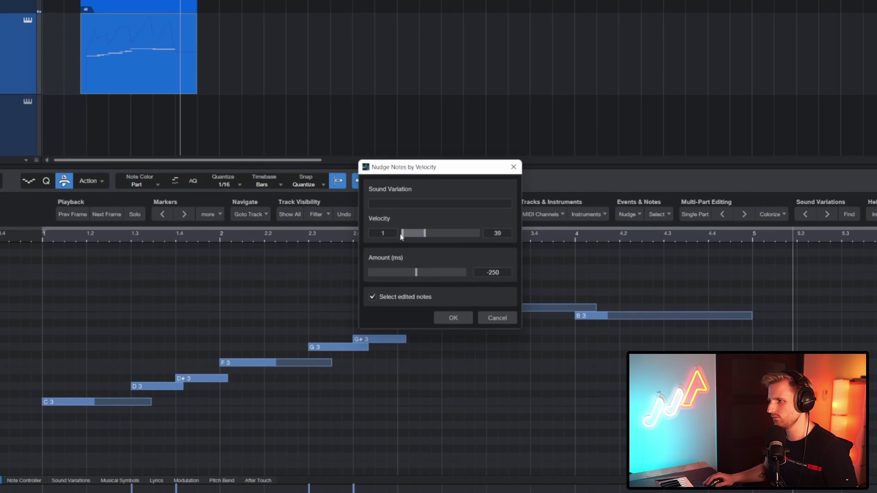
{"action": "left_click", "coordinate": [493, 272]}
{"action": "type", "text": "-333"}
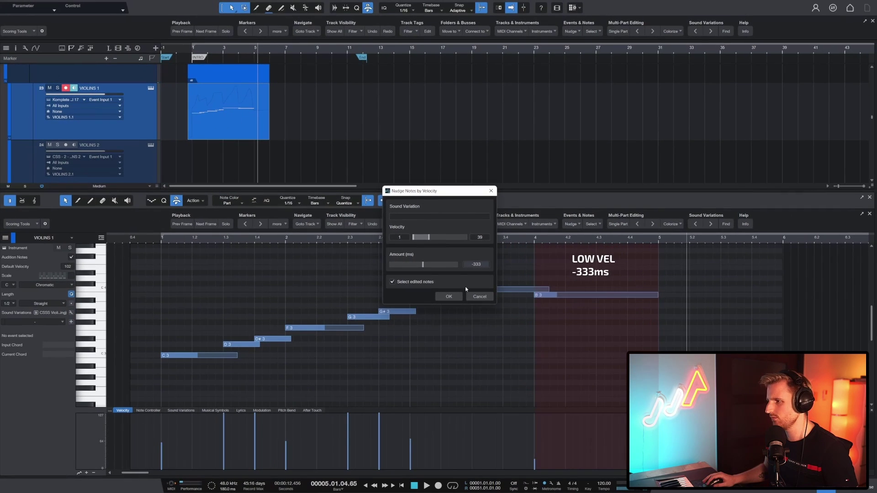
{"action": "left_click", "coordinate": [452, 317]}
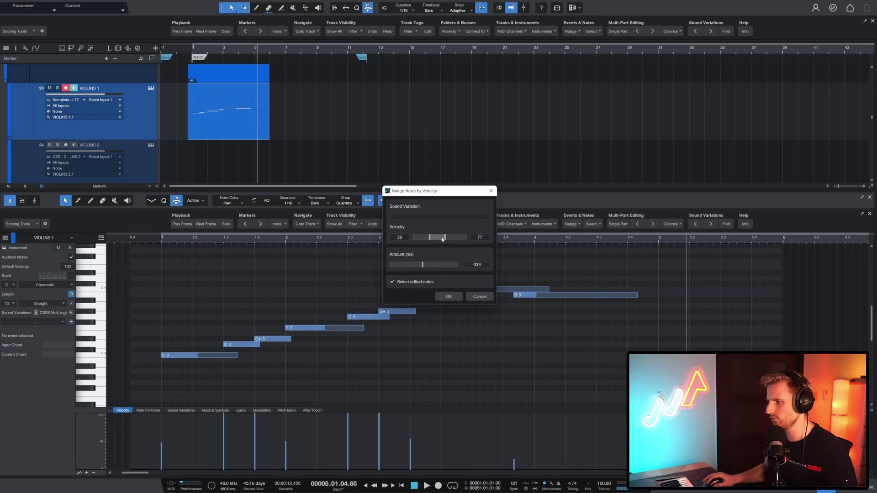
{"action": "left_click", "coordinate": [448, 296]}
{"action": "left_click", "coordinate": [594, 291]}
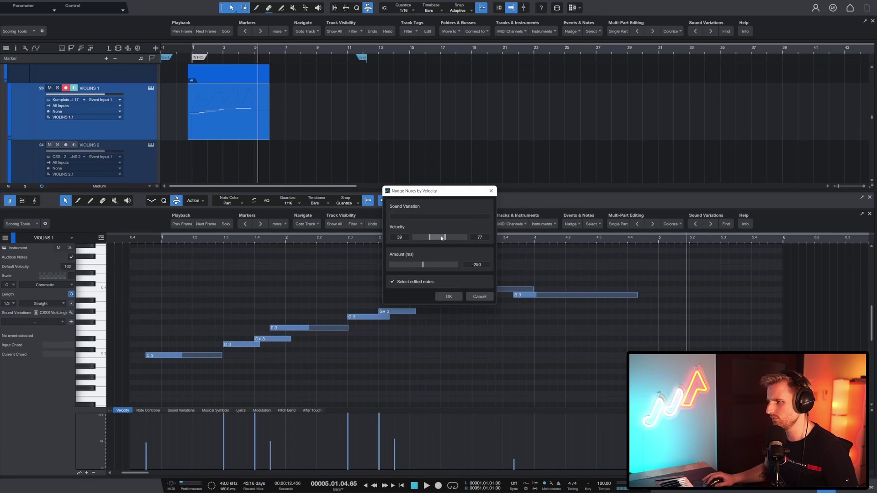
{"action": "left_click", "coordinate": [477, 262]}
{"action": "left_click", "coordinate": [449, 298]}
{"action": "left_click", "coordinate": [399, 296]}
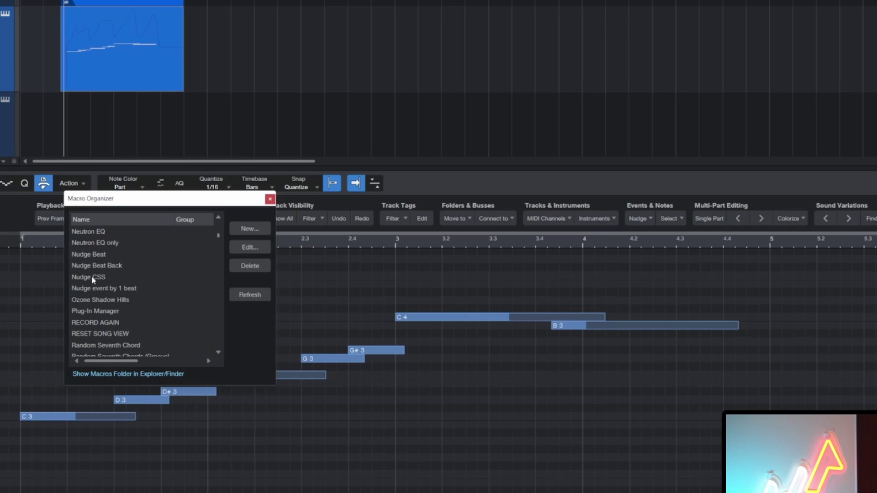
Step: Open the Nudge CSS macro and review the velocity and amount settings of its existing steps
{"action": "double_click", "coordinate": [93, 277]}
{"action": "left_click", "coordinate": [601, 210]}
{"action": "double_click", "coordinate": [600, 210]}
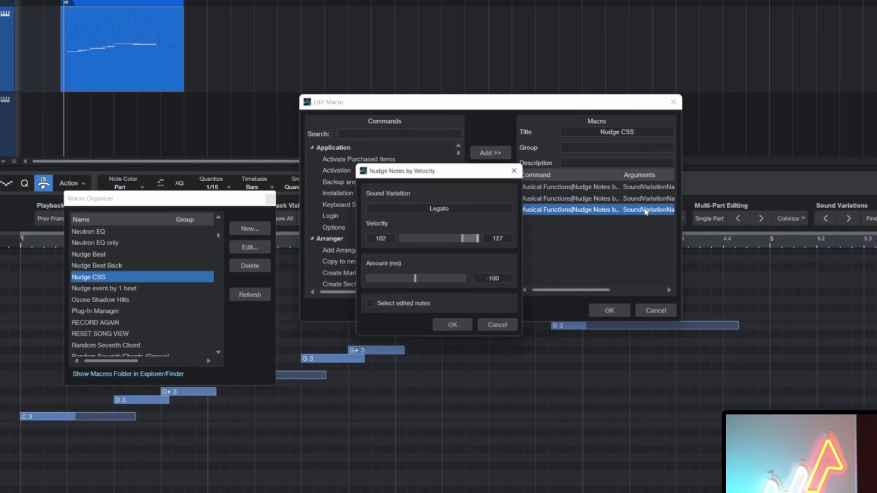
{"action": "left_click", "coordinate": [454, 329]}
{"action": "left_click", "coordinate": [609, 310]}
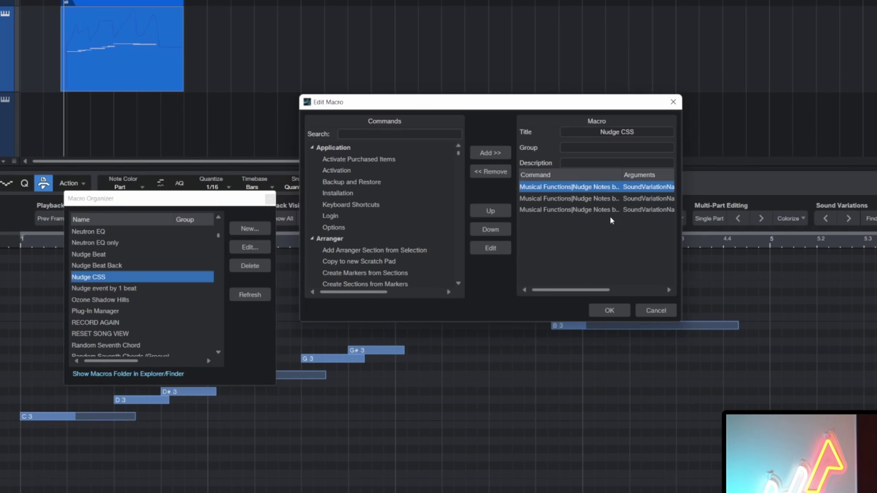
{"action": "left_click", "coordinate": [637, 199]}
{"action": "double_click", "coordinate": [637, 199]}
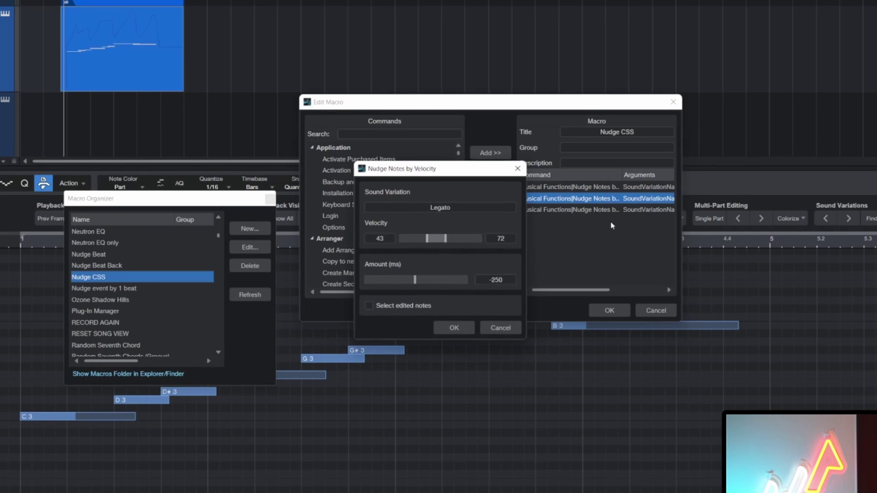
{"action": "left_click", "coordinate": [453, 328]}
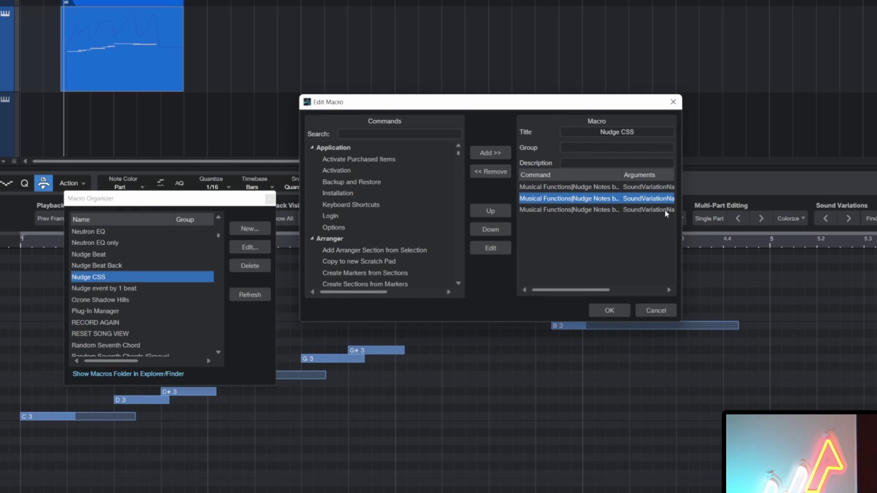
{"action": "double_click", "coordinate": [646, 188]}
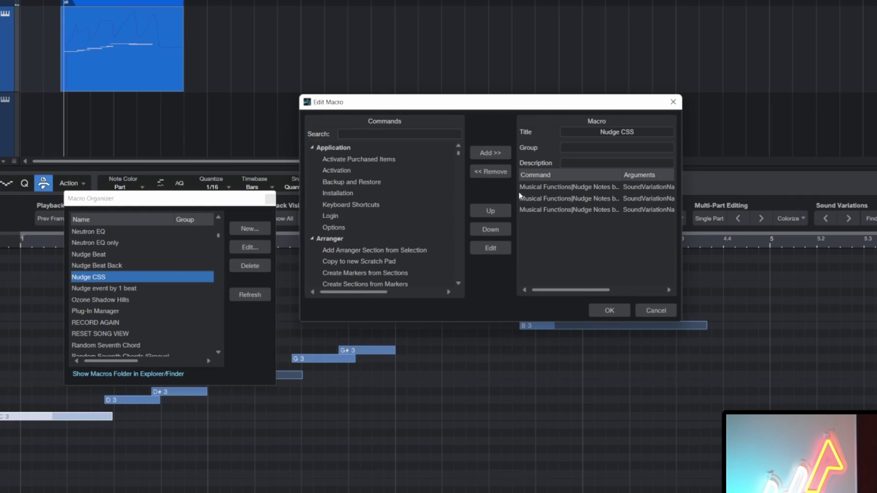
Step: Add Select Overlapping Notes, move it up three places to the top, and run the macro
{"action": "left_click", "coordinate": [394, 135]}
{"action": "type", "text": "overlap"}
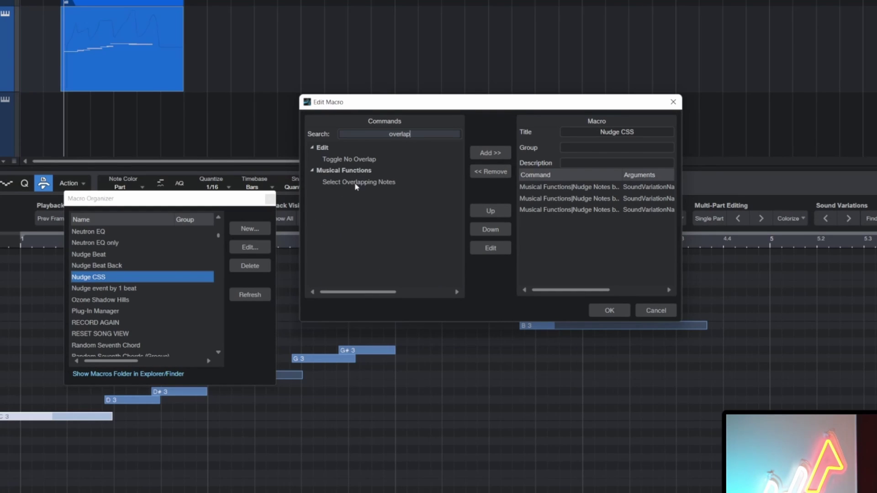
{"action": "double_click", "coordinate": [355, 183]}
{"action": "left_click", "coordinate": [490, 215]}
{"action": "left_click", "coordinate": [491, 214]}
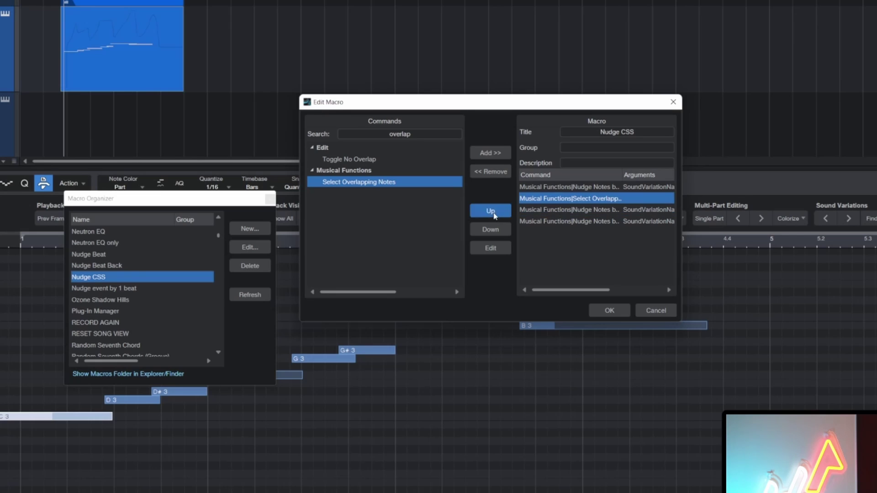
{"action": "left_click", "coordinate": [491, 214]}
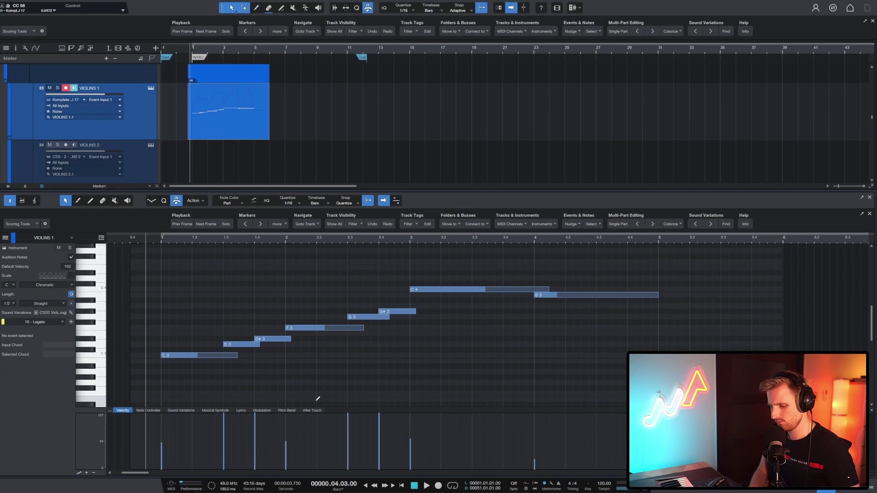
{"action": "key", "text": "ctrl+alt+o"}
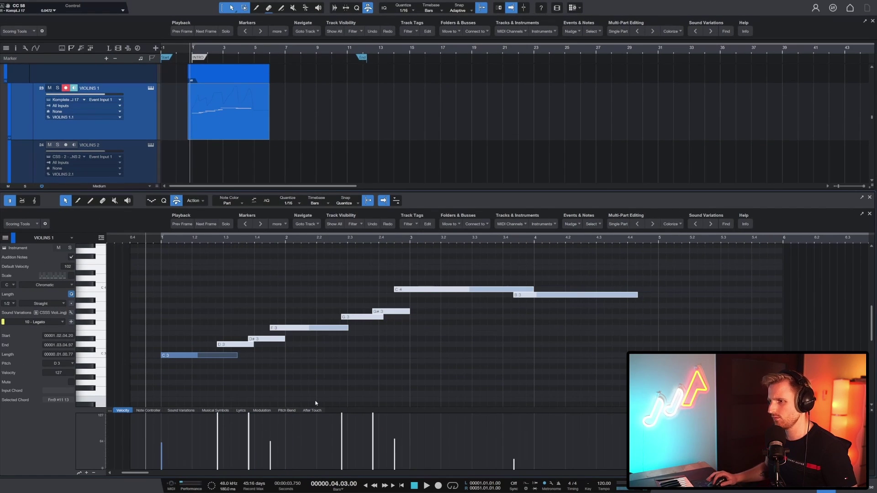
{"action": "key", "text": "space"}
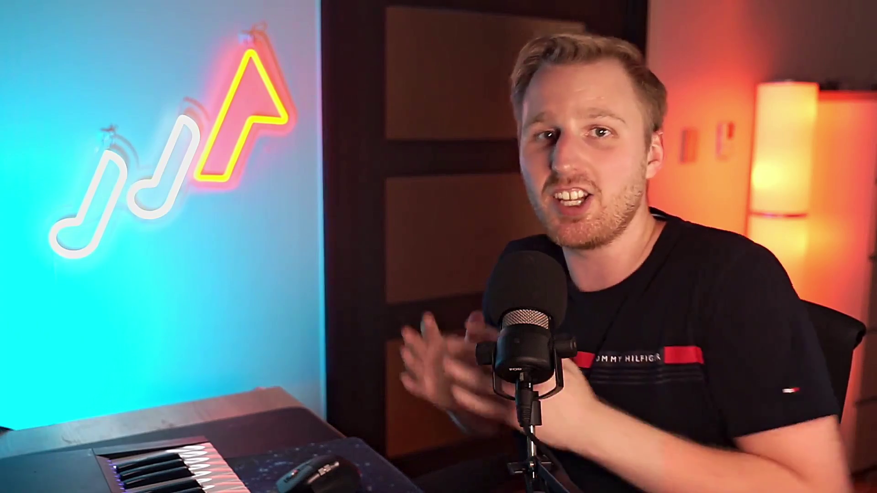
Step: Select the whole string section event and colorize its parts and tracks
{"action": "left_click_drag", "start_coordinate": [308, 96], "coordinate": [509, 147]}
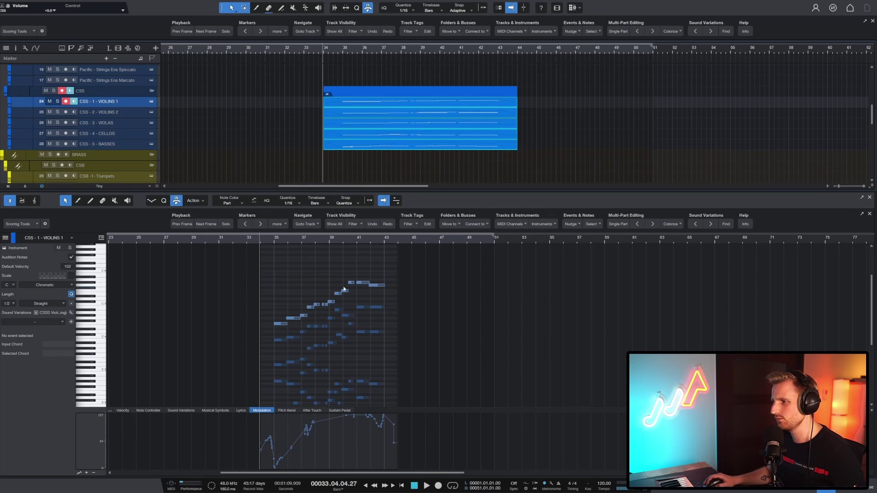
{"action": "key", "text": "e"}
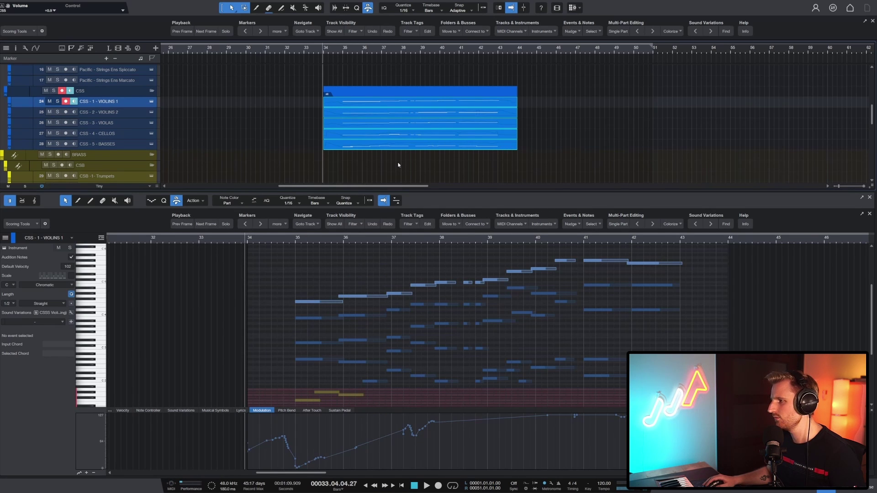
{"action": "left_click", "coordinate": [670, 224]}
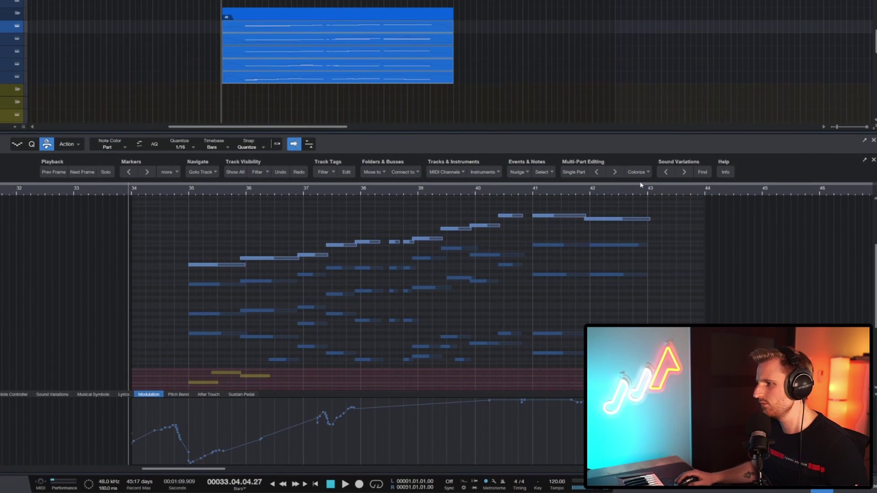
{"action": "left_click_drag", "start_coordinate": [404, 191], "coordinate": [293, 194]}
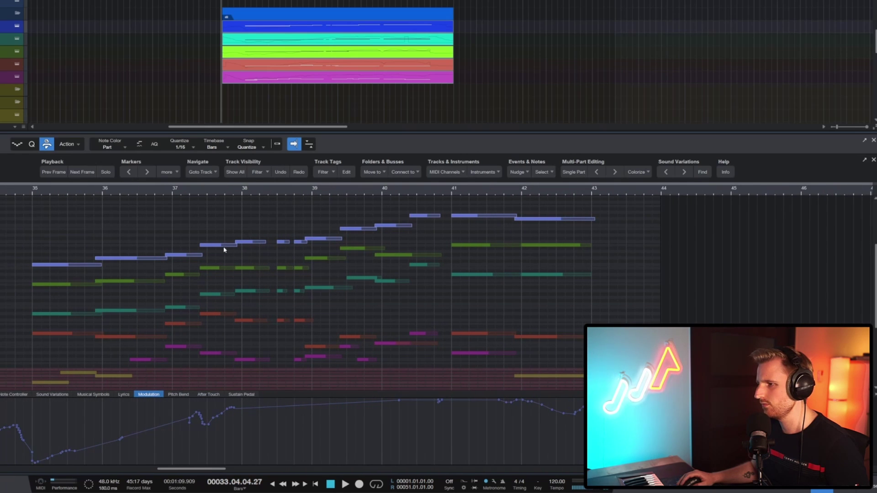
{"action": "scroll", "coordinate": [223, 249], "scroll_direction": "up", "scroll_amount": 1}
Step: View one string part at a time, stepping on to the cello part, then show all parts together
{"action": "left_click", "coordinate": [573, 174]}
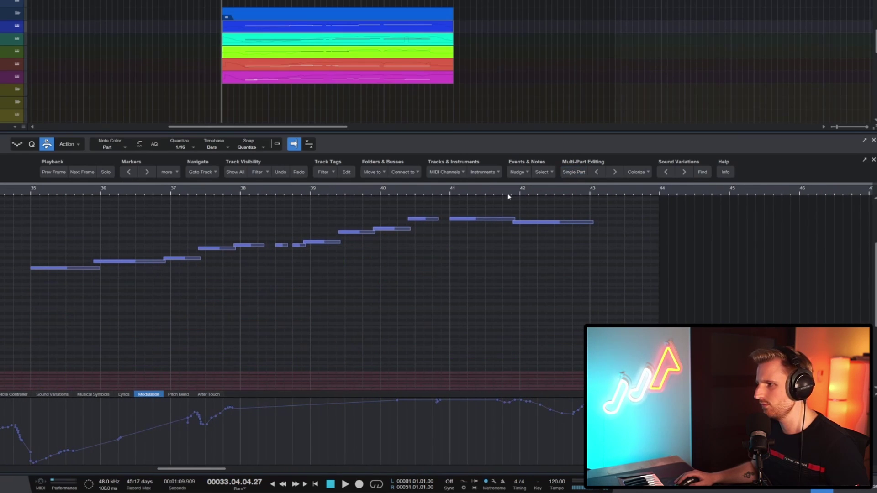
{"action": "left_click_drag", "start_coordinate": [314, 403], "coordinate": [314, 422]}
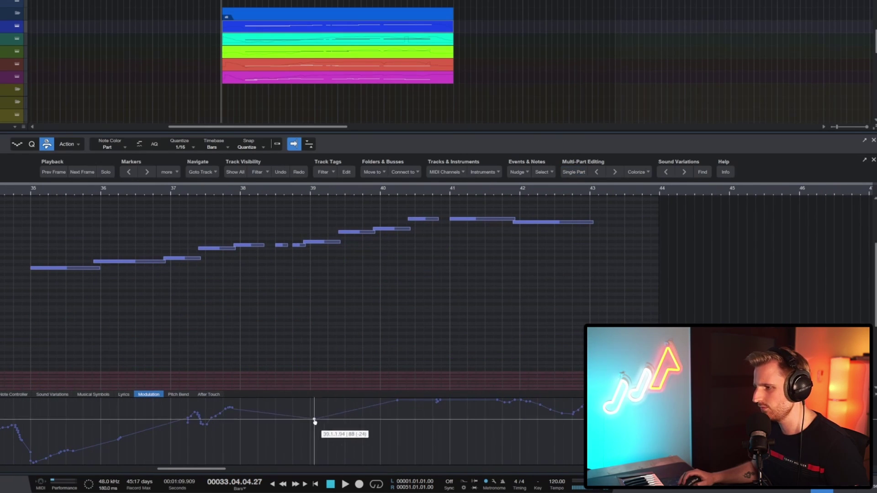
{"action": "left_click", "coordinate": [614, 174]}
{"action": "left_click", "coordinate": [615, 174]}
{"action": "left_click", "coordinate": [614, 174]}
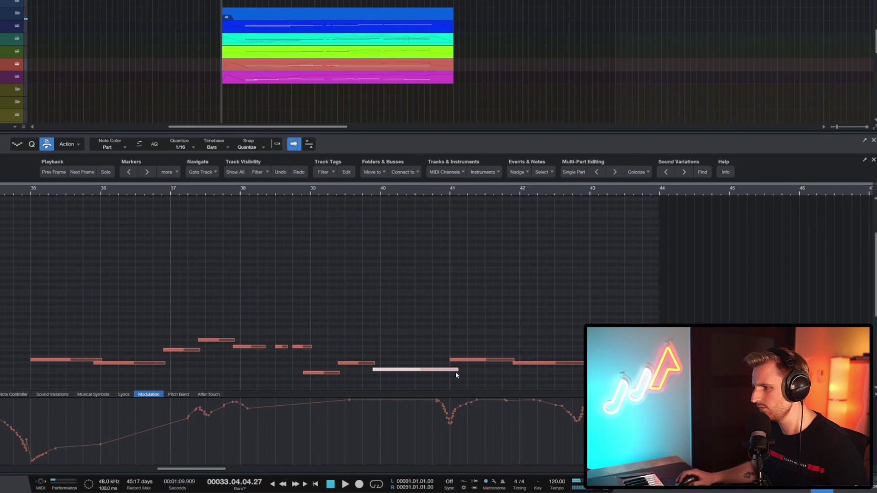
{"action": "left_click", "coordinate": [573, 172]}
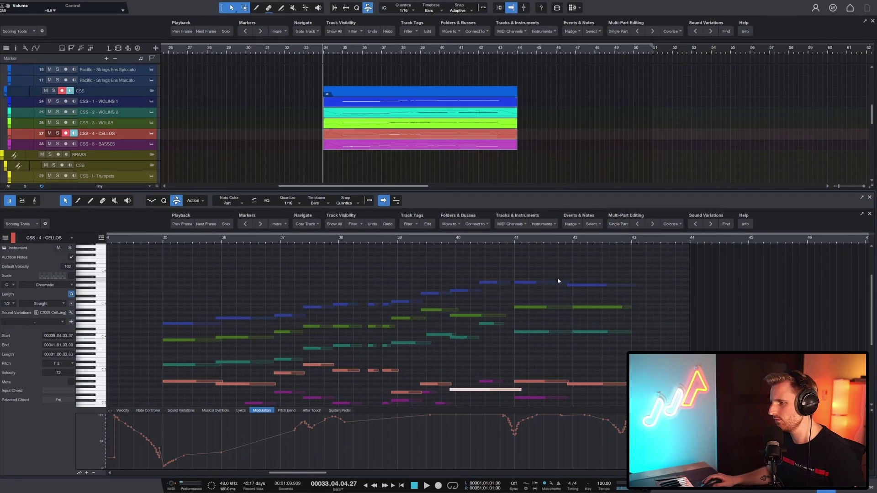
Step: Select every note in the editor and apply the Marcato variation
{"action": "scroll", "coordinate": [533, 288], "scroll_direction": "down", "scroll_amount": 1}
{"action": "left_click", "coordinate": [664, 257]}
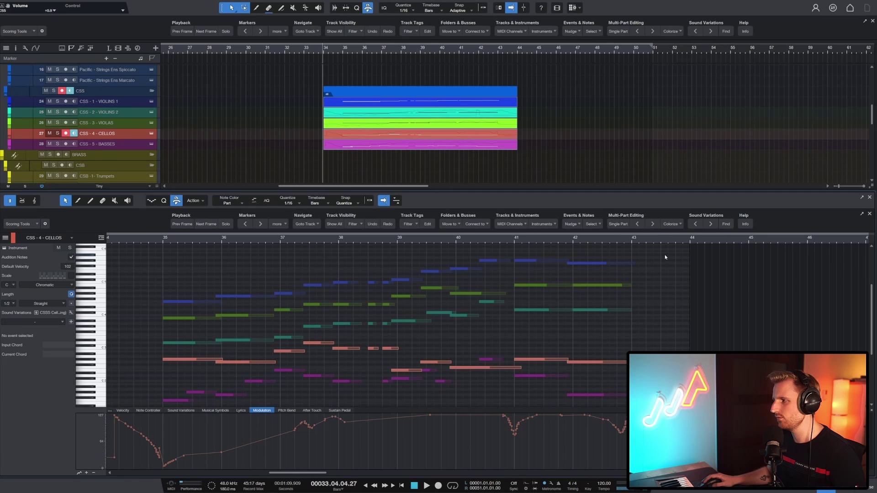
{"action": "key", "text": "ctrl+a"}
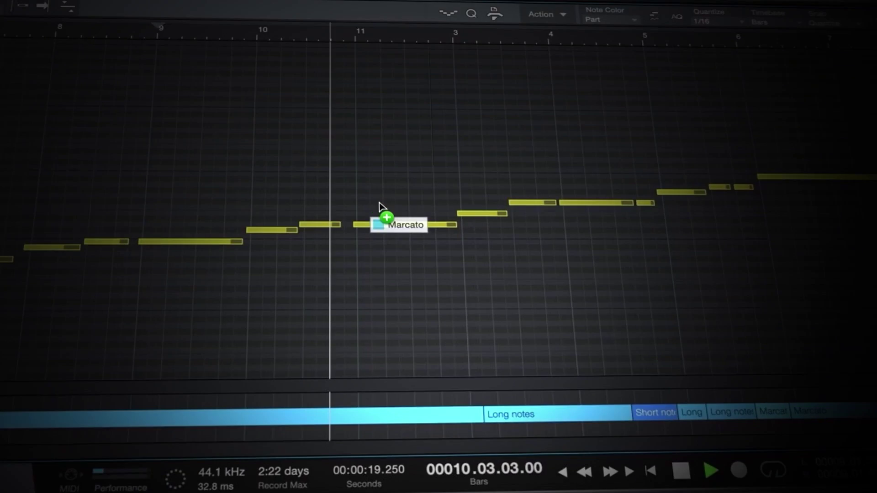
{"action": "left_click_drag", "start_coordinate": [380, 208], "coordinate": [411, 227]}
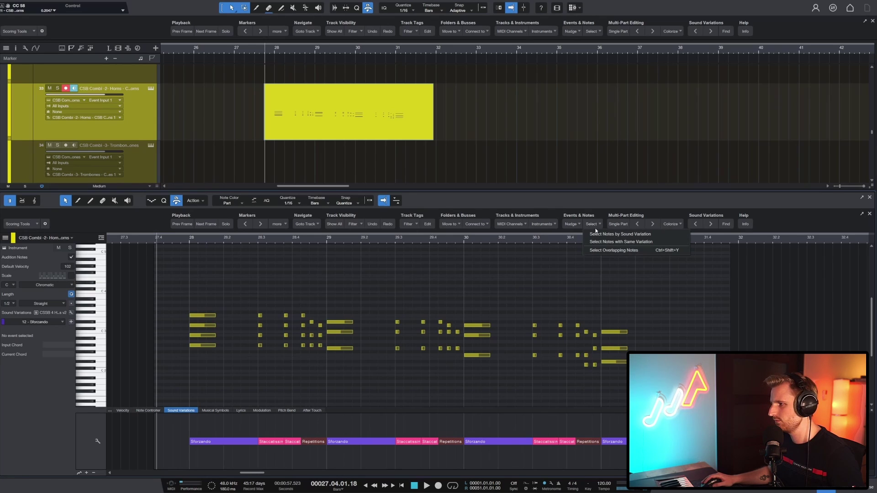
Step: Select the Repetitions notes by sound variation, then pick the notes near bars 28.4 and 30.4
{"action": "key", "text": "ctrl+alt+s"}
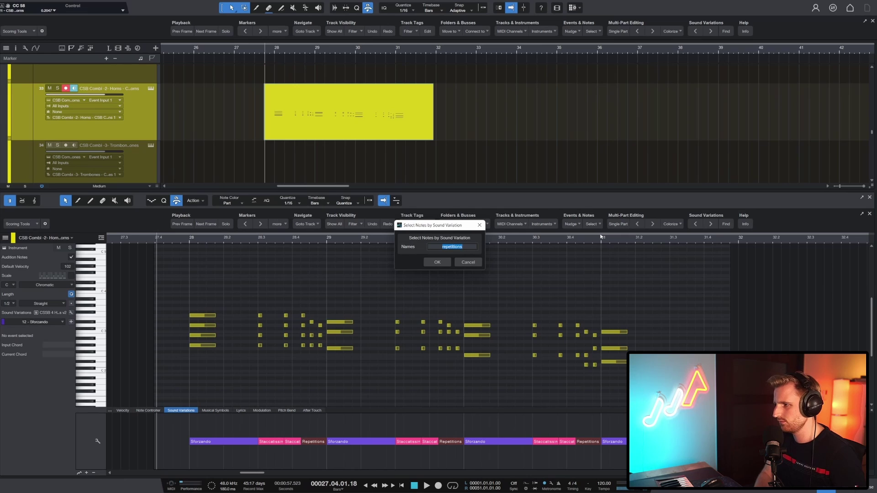
{"action": "key", "text": "Return"}
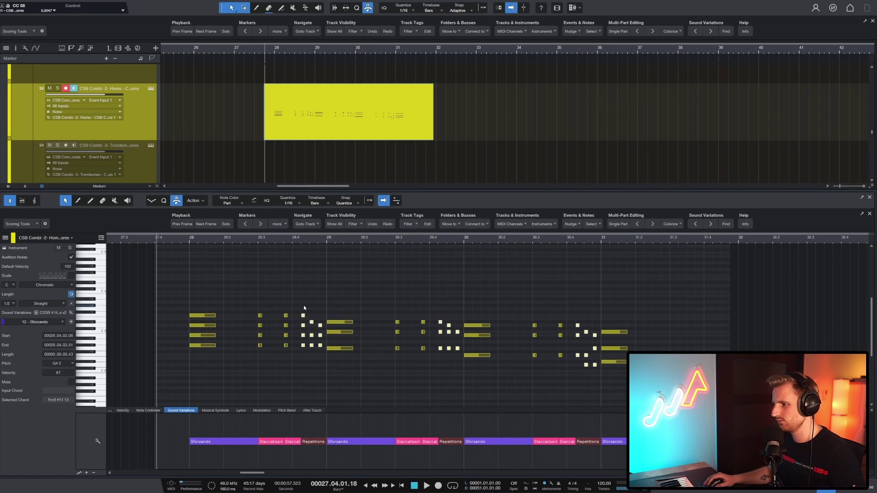
{"action": "left_click", "coordinate": [294, 303]}
{"action": "left_click_drag", "start_coordinate": [304, 357], "coordinate": [305, 358]}
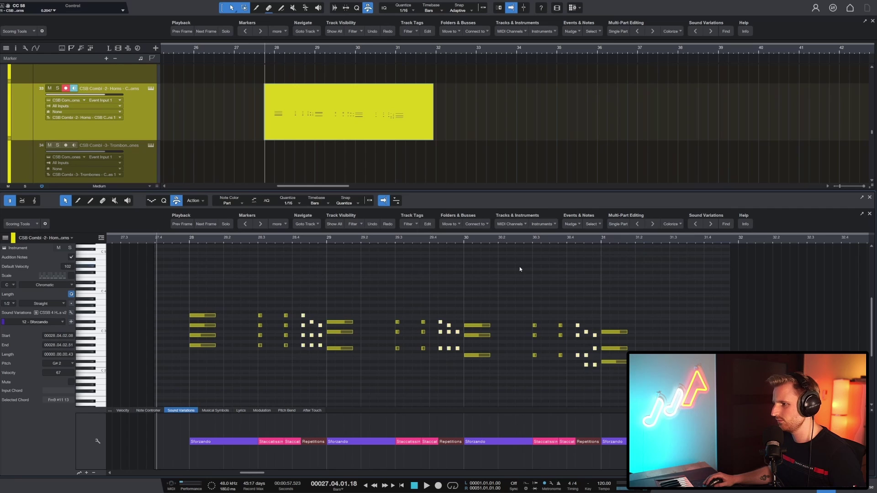
{"action": "left_click", "coordinate": [57, 90]}
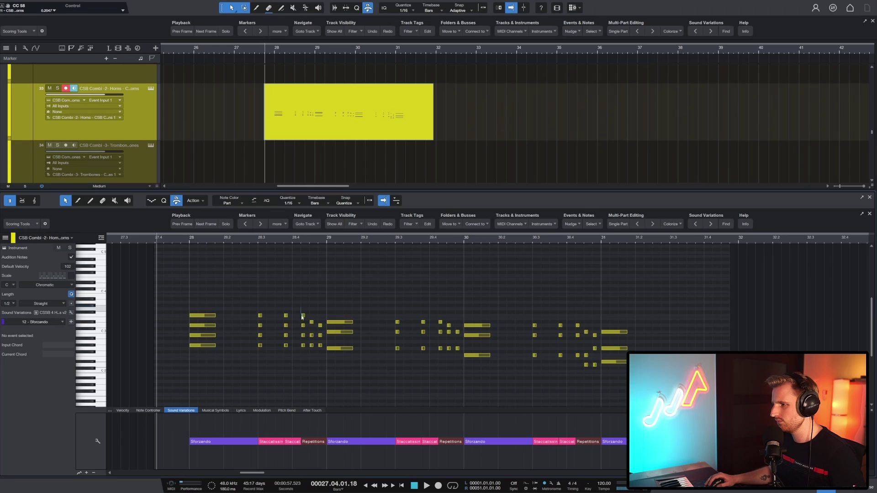
{"action": "left_click_drag", "start_coordinate": [321, 354], "coordinate": [323, 354]}
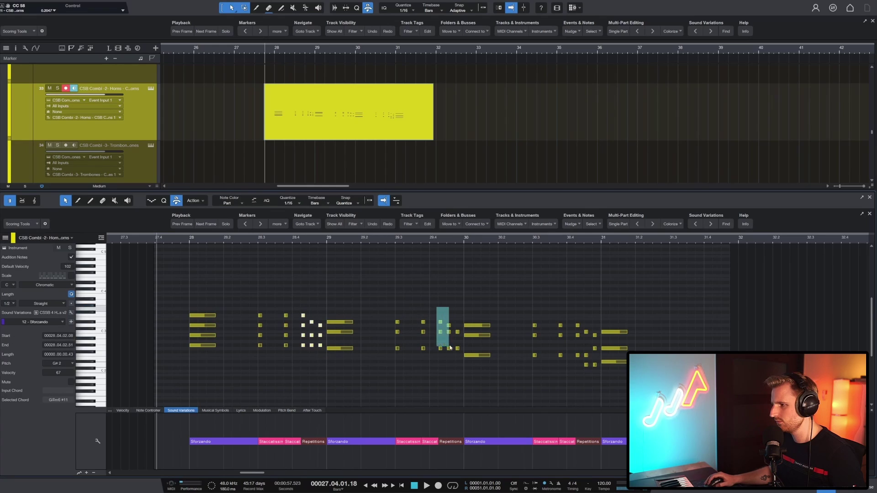
{"action": "left_click_drag", "start_coordinate": [597, 372], "coordinate": [597, 373]}
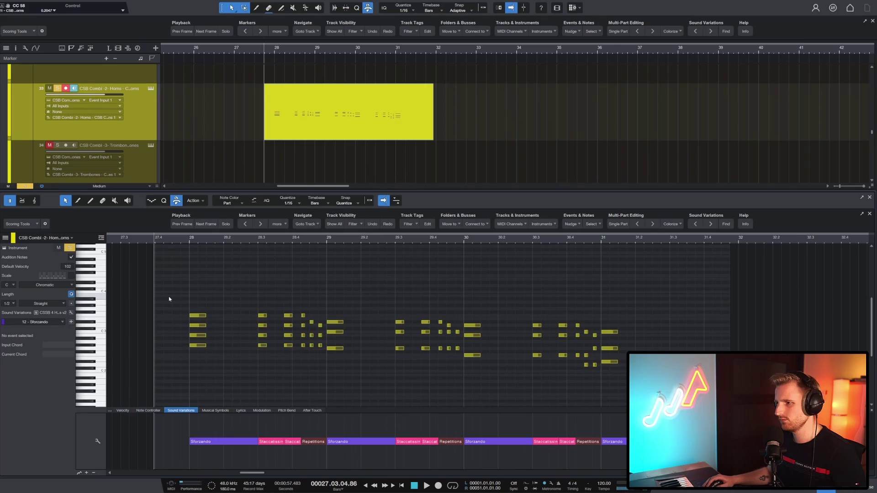
Step: Select the four chord notes at bar 28 and change their sound variation toward 9 - Marcato Overlay
{"action": "left_click_drag", "start_coordinate": [169, 298], "coordinate": [214, 368]}
{"action": "key", "text": "4"}
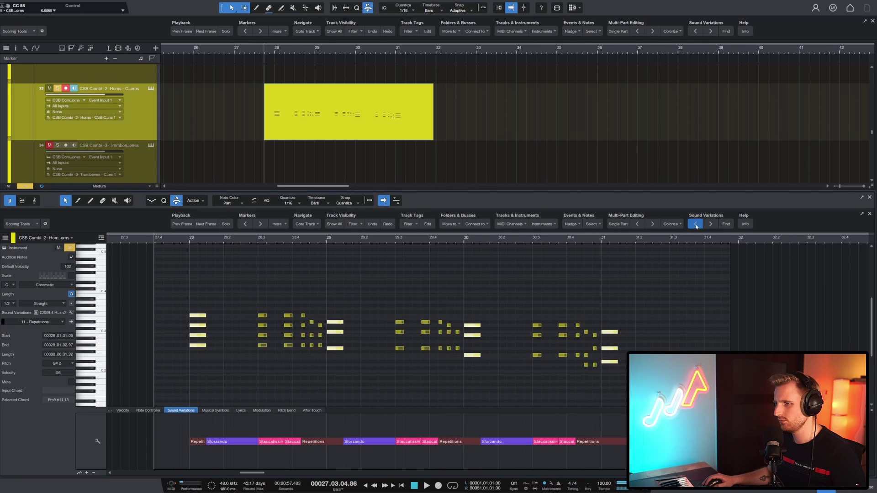
{"action": "left_click", "coordinate": [52, 324]}
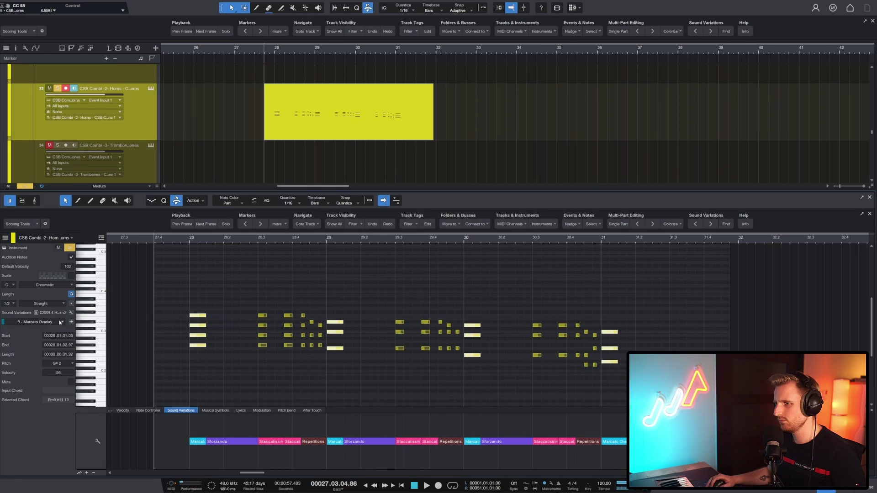
{"action": "left_click", "coordinate": [57, 322]}
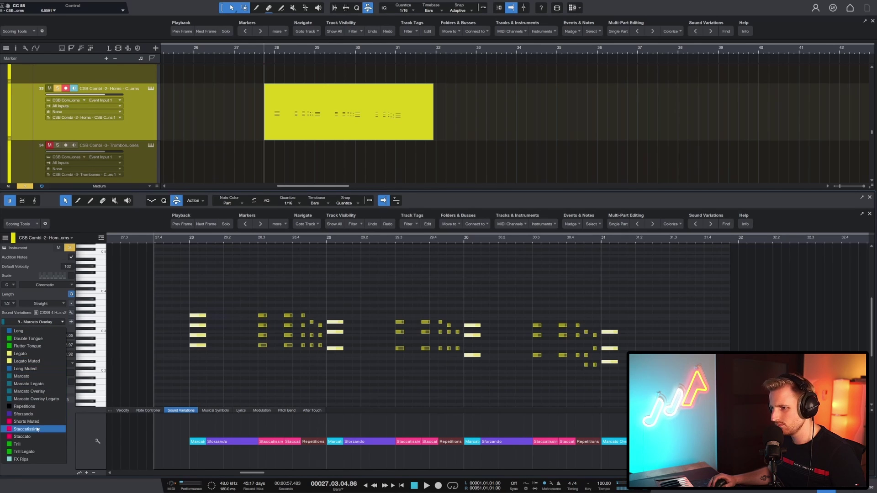
{"action": "key", "text": "Escape"}
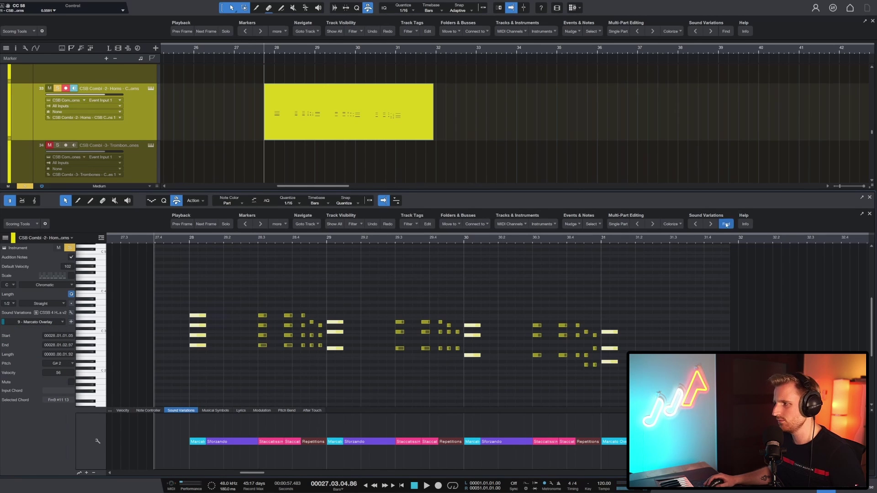
{"action": "key", "text": "shift+v"}
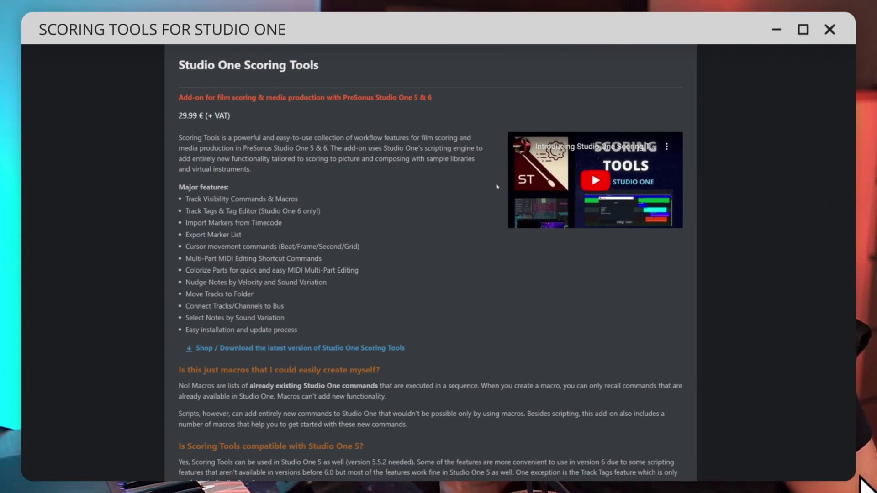
Step: Play the Scoring Tools intro video, close the page, and open the community server's giveaways channel
{"action": "left_click", "coordinate": [591, 172]}
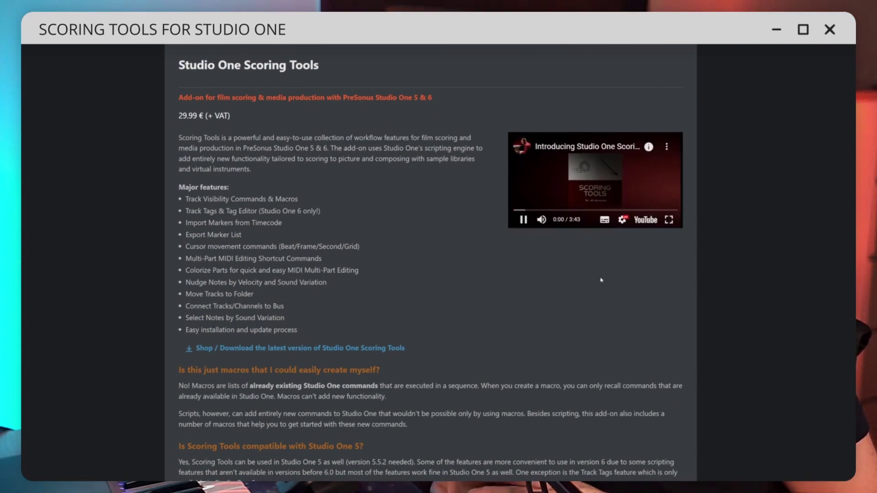
{"action": "left_click", "coordinate": [830, 29]}
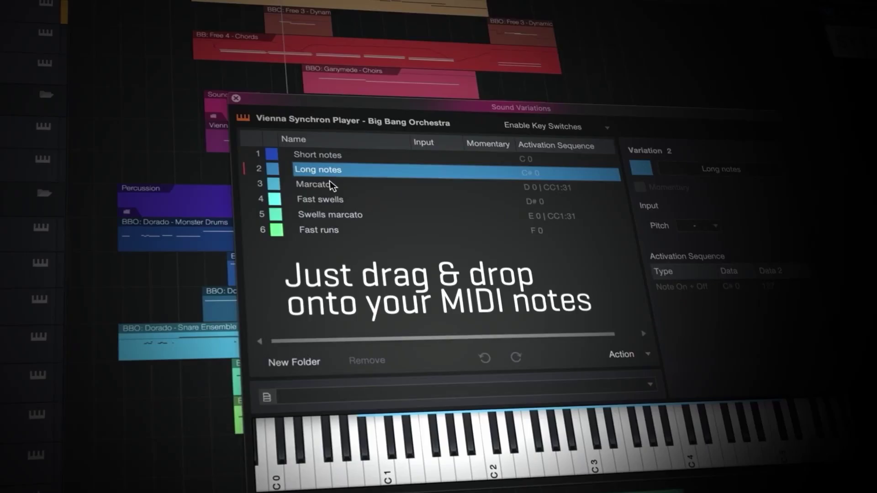
{"action": "left_click_drag", "start_coordinate": [329, 184], "coordinate": [309, 185]}
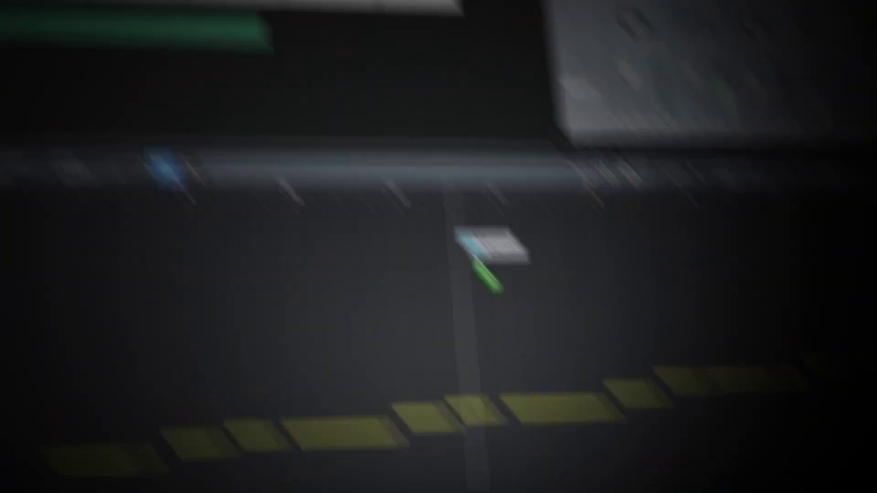
{"action": "left_click_drag", "start_coordinate": [475, 256], "coordinate": [409, 237]}
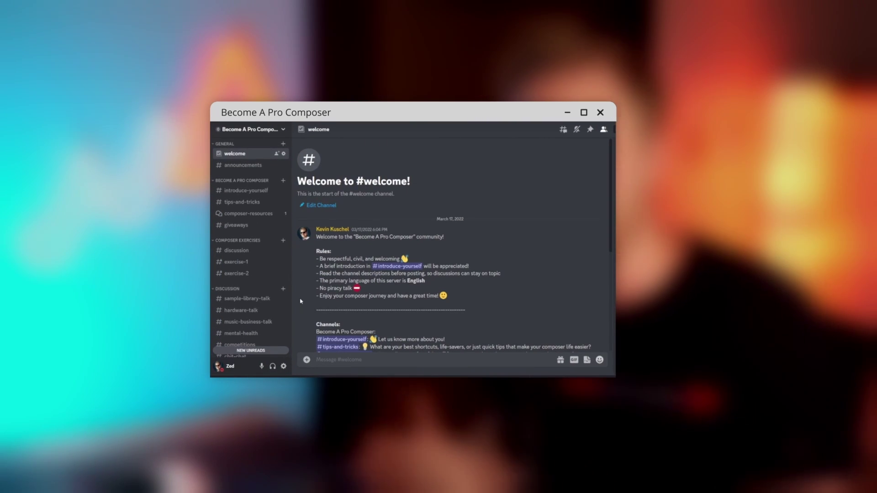
{"action": "scroll", "coordinate": [300, 301], "scroll_direction": "down", "scroll_amount": 5}
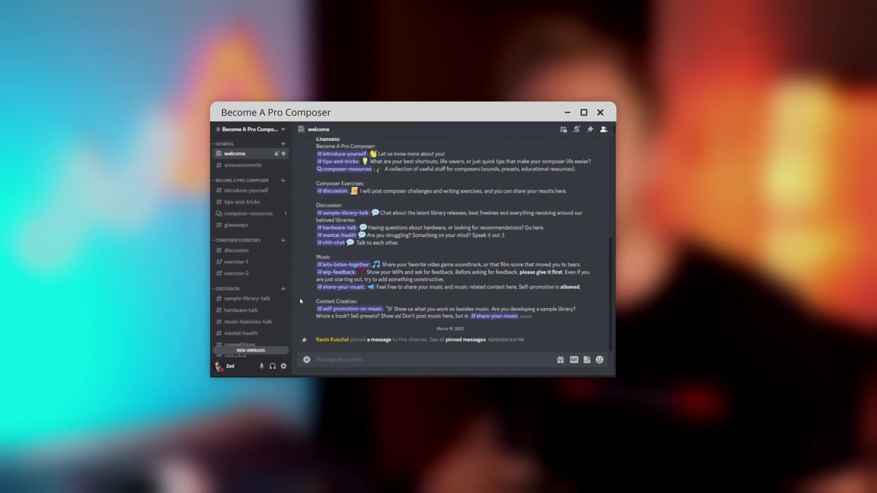
{"action": "left_click", "coordinate": [243, 228]}
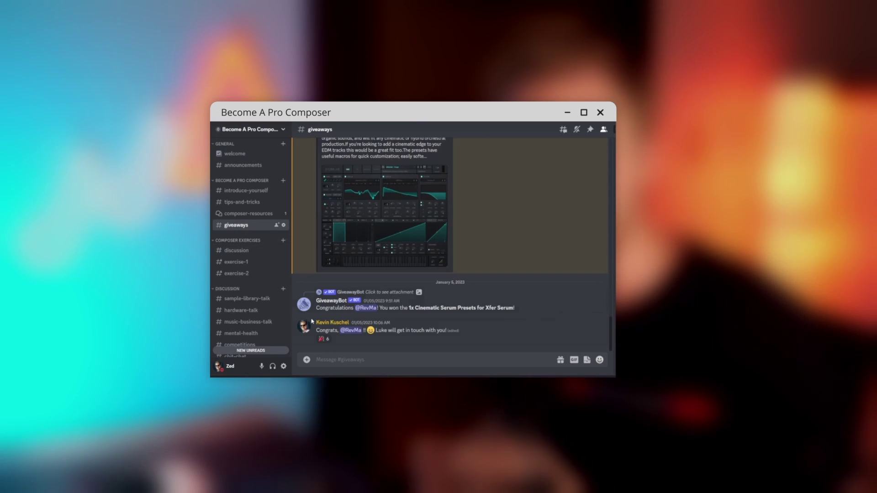